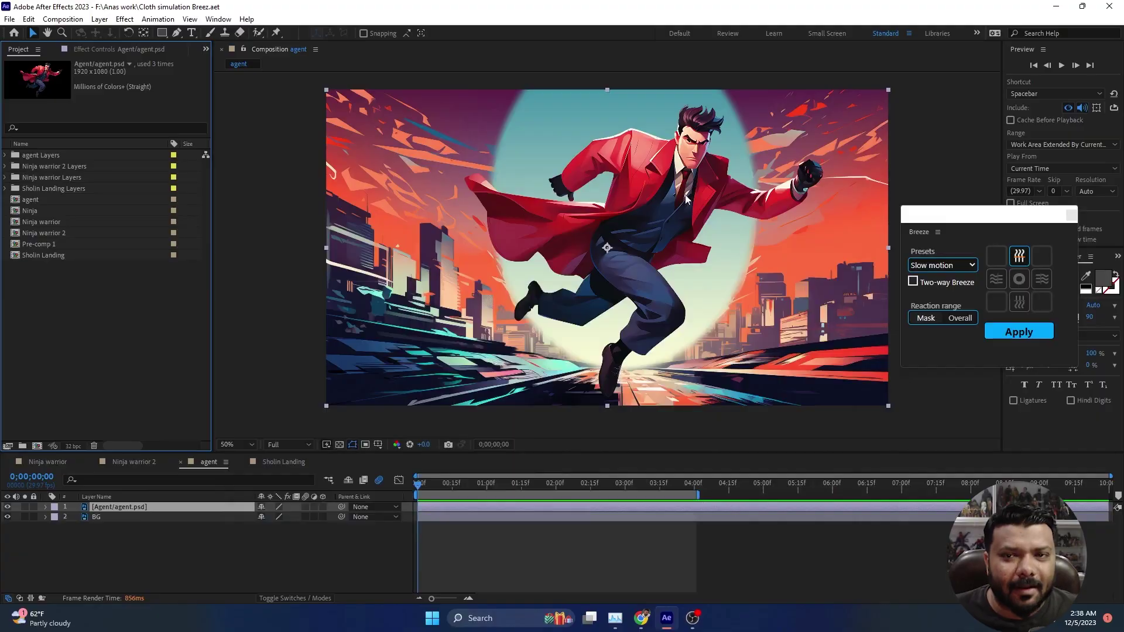
# Start a Pen-tool mask on the agent layer with a first point on the red coat's edge.
pyautogui.click(115, 504)
pyautogui.click(175, 37)
pyautogui.scroll(4, 419, 226)
pyautogui.click(360, 264)
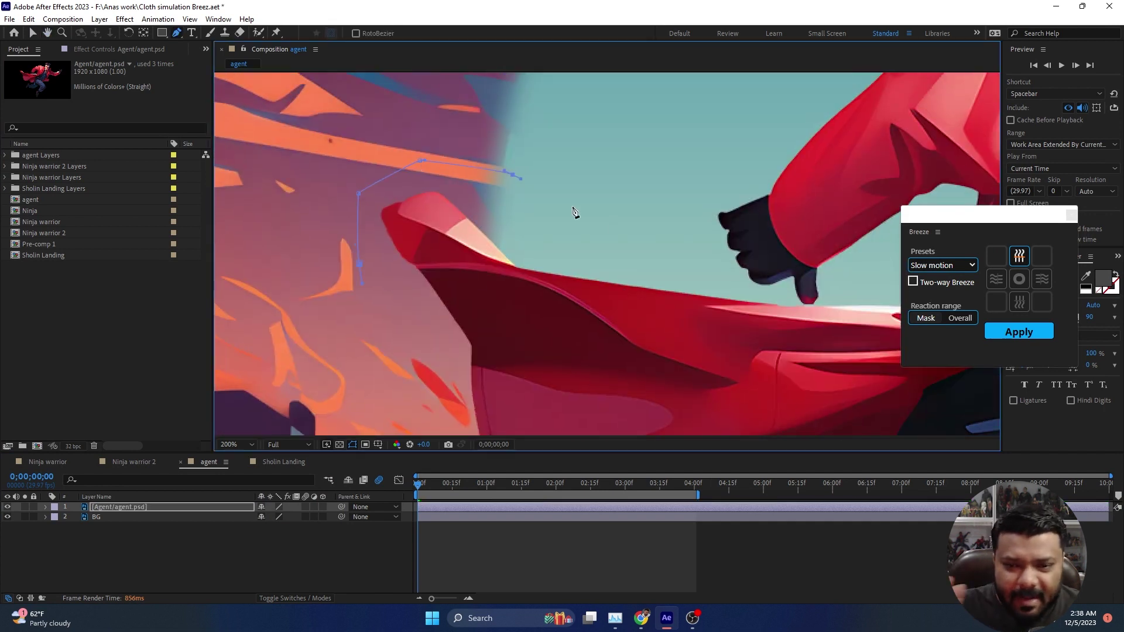
pyautogui.scroll(1, 574, 212)
pyautogui.scroll(1, 621, 258)
pyautogui.scroll(1, 679, 284)
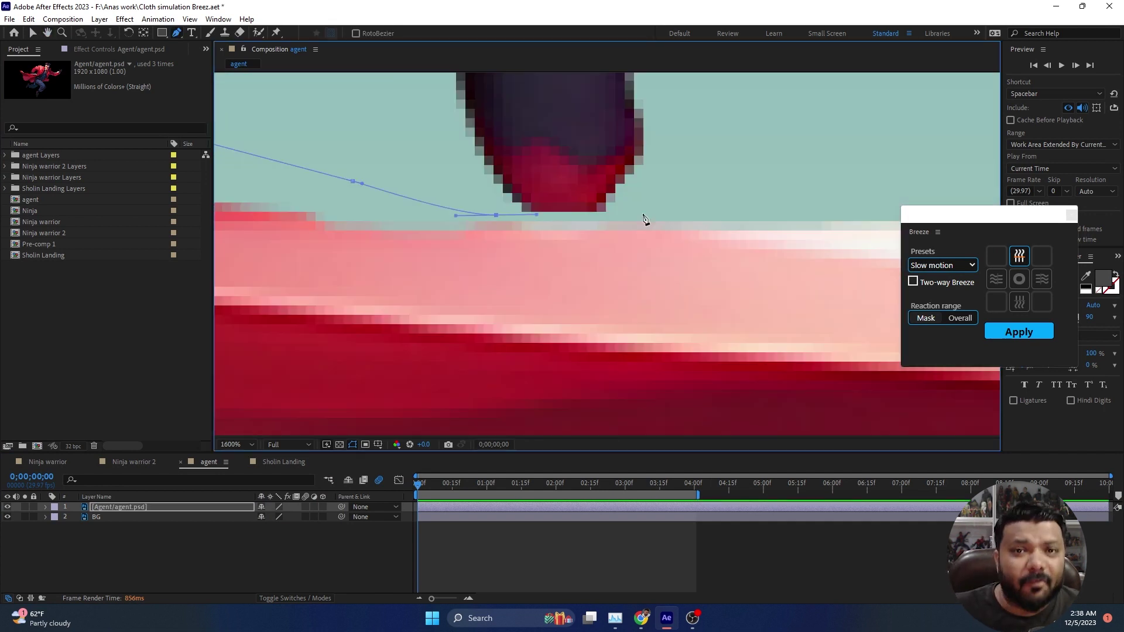
pyautogui.scroll(-2, 644, 218)
pyautogui.scroll(-2, 656, 246)
pyautogui.scroll(-1, 659, 281)
pyautogui.scroll(-1, 662, 315)
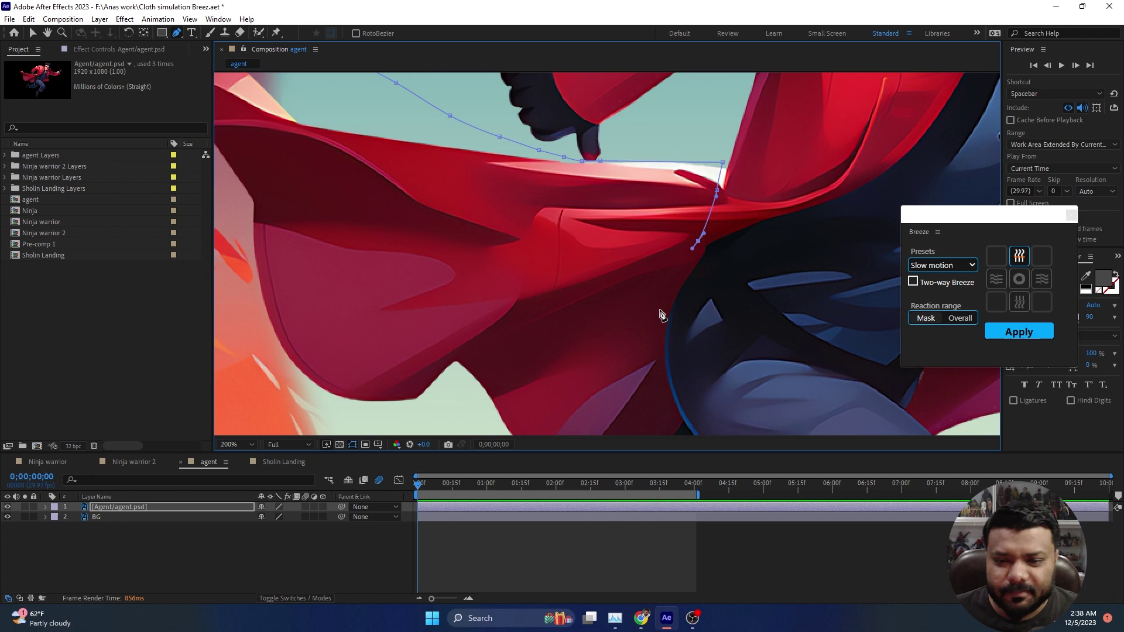
# Add a curved point and finish the closed mask around the coat tail.
pyautogui.moveTo(661, 315); pyautogui.dragTo(662, 281)
pyautogui.scroll(-3, 663, 233)
pyautogui.hscroll(-3, 281, 248)
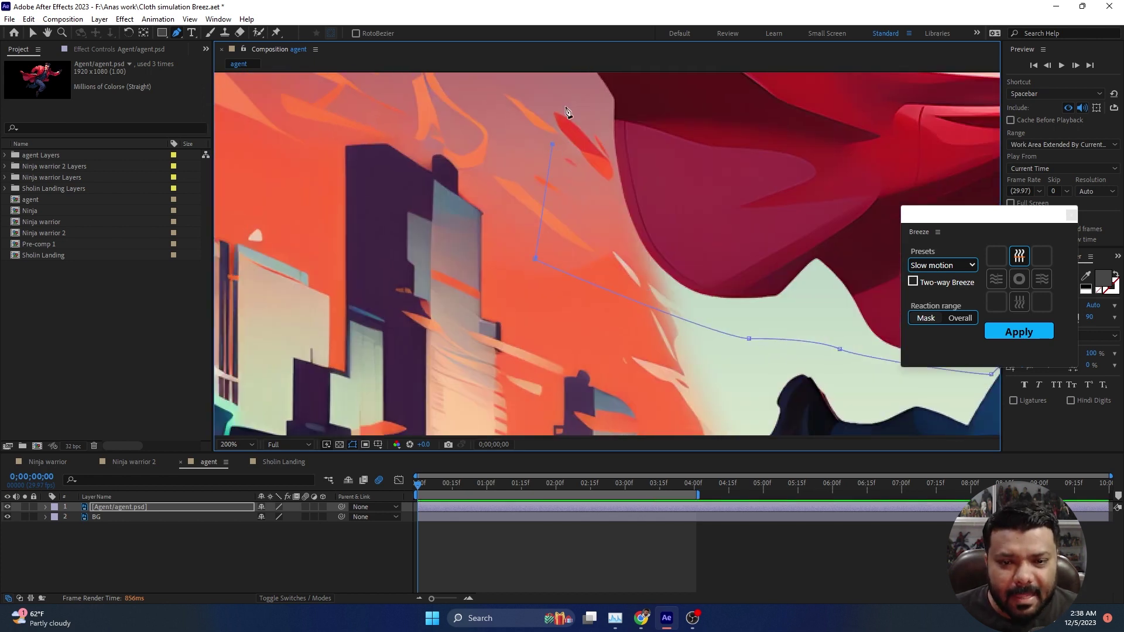
pyautogui.scroll(5, 479, 274)
pyautogui.scroll(-2, 520, 303)
pyautogui.scroll(-1, 527, 293)
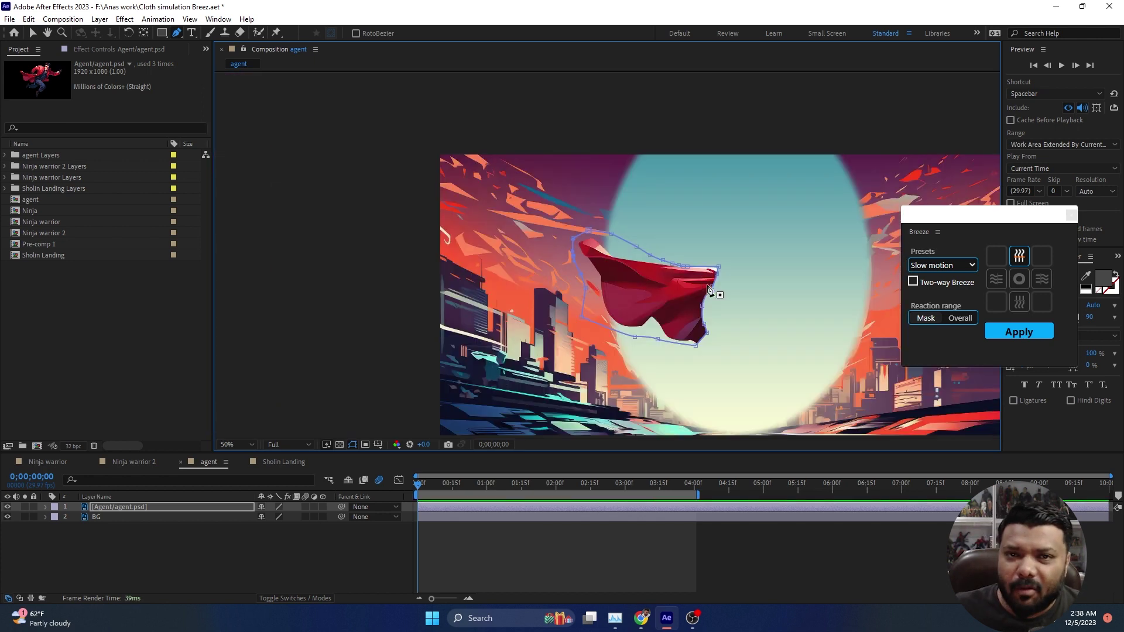
pyautogui.scroll(-1, 527, 293)
pyautogui.click(32, 35)
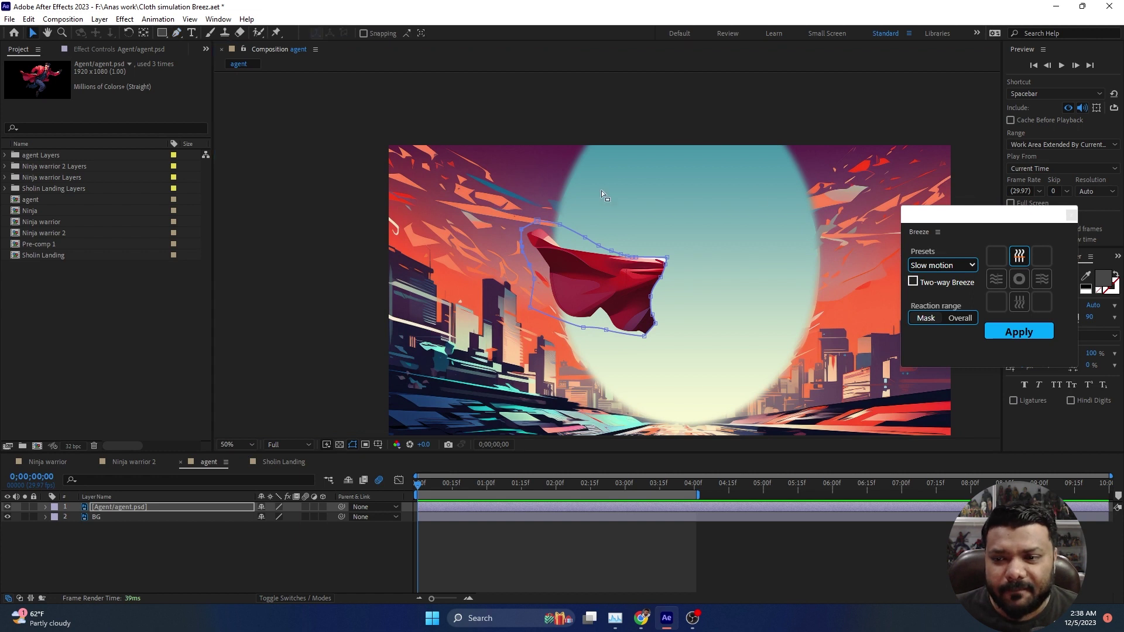
# Apply the Breeze-2 wind preset to the masked coat tail and preview the flutter.
pyautogui.click(955, 273)
pyautogui.click(936, 284)
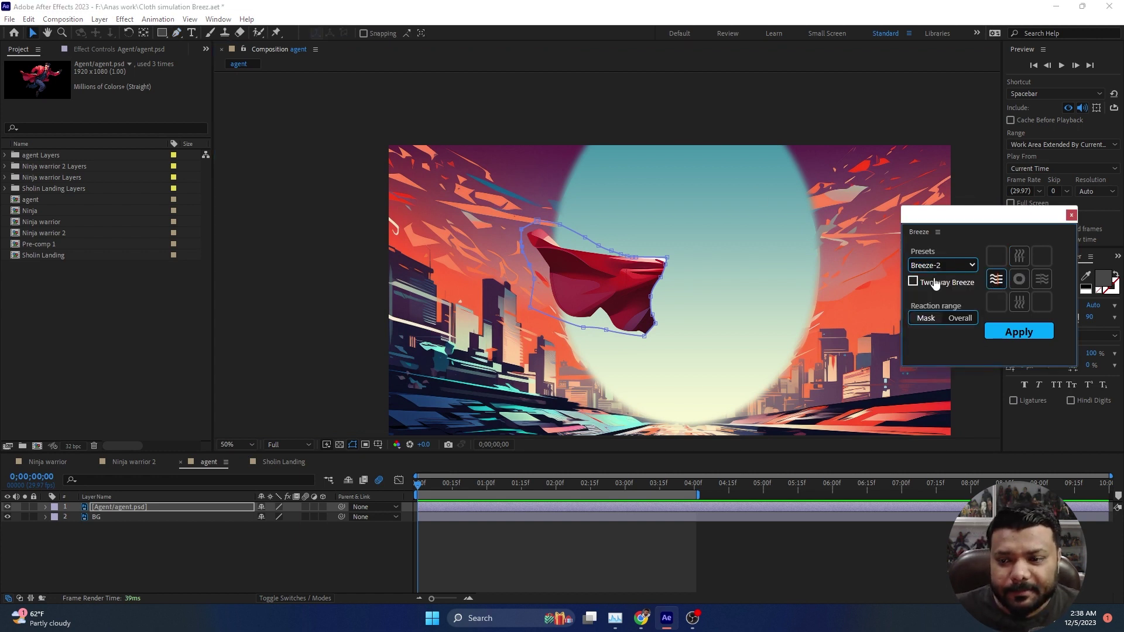
pyautogui.click(1021, 333)
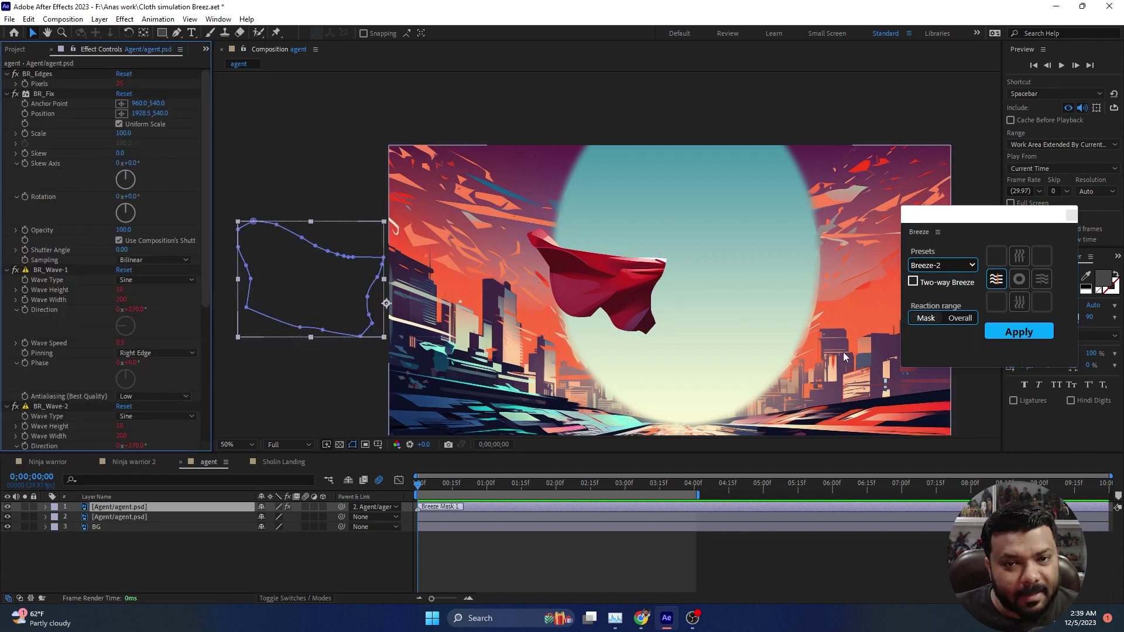
pyautogui.press('space')
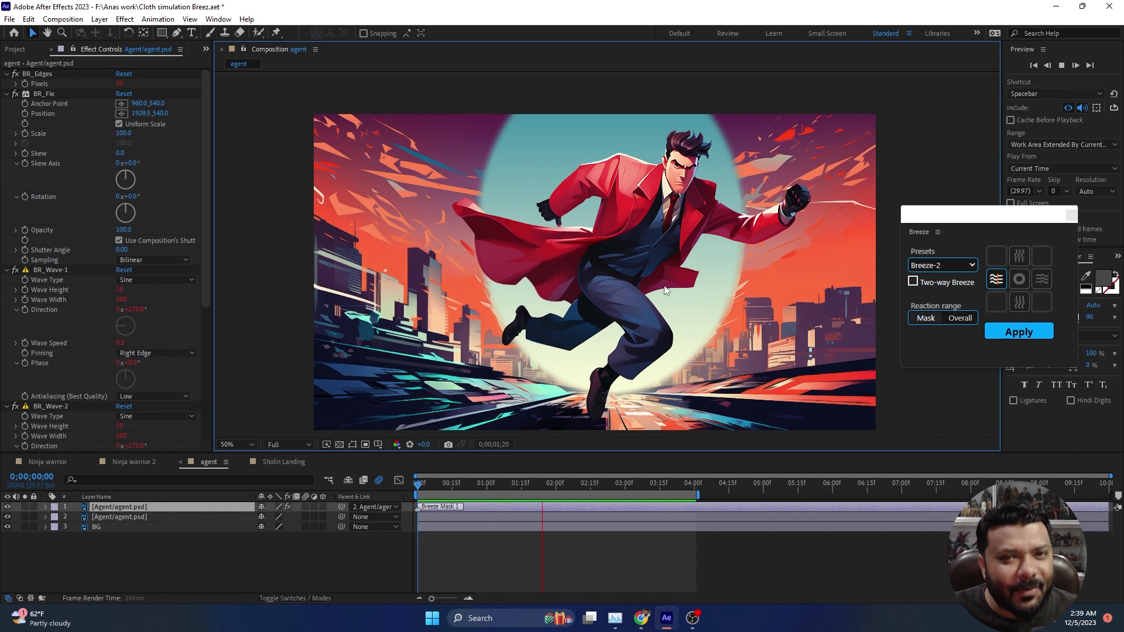
pyautogui.press('space')
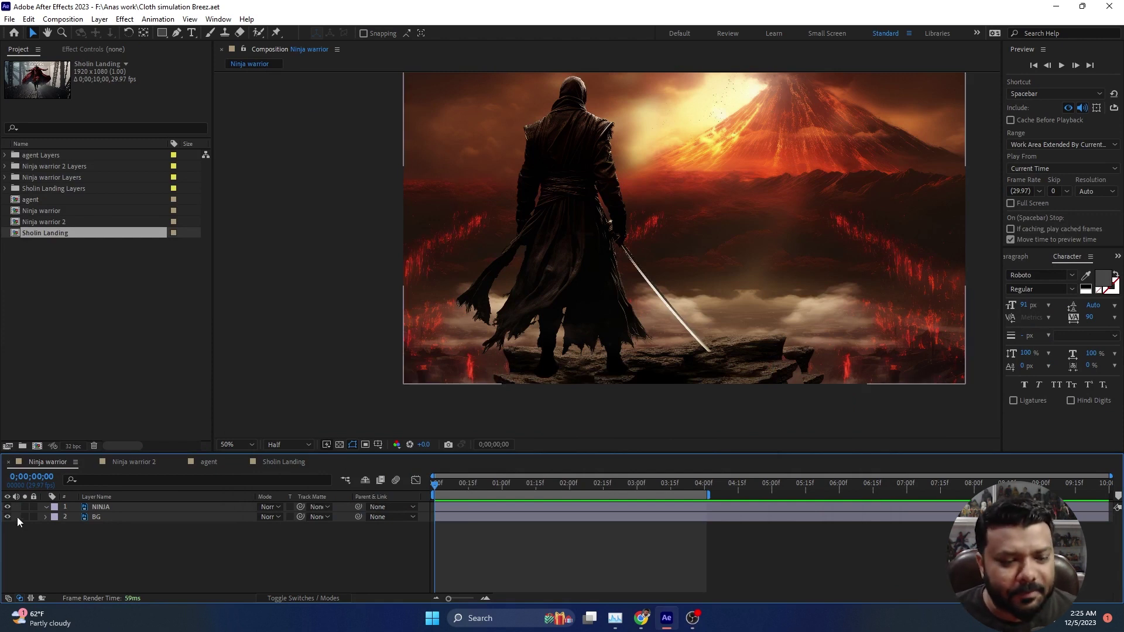
# Toggle the NINJA and BG layer visibility to check them, leaving NINJA visible and selected.
pyautogui.click(7, 507)
pyautogui.click(7, 507)
pyautogui.click(8, 508)
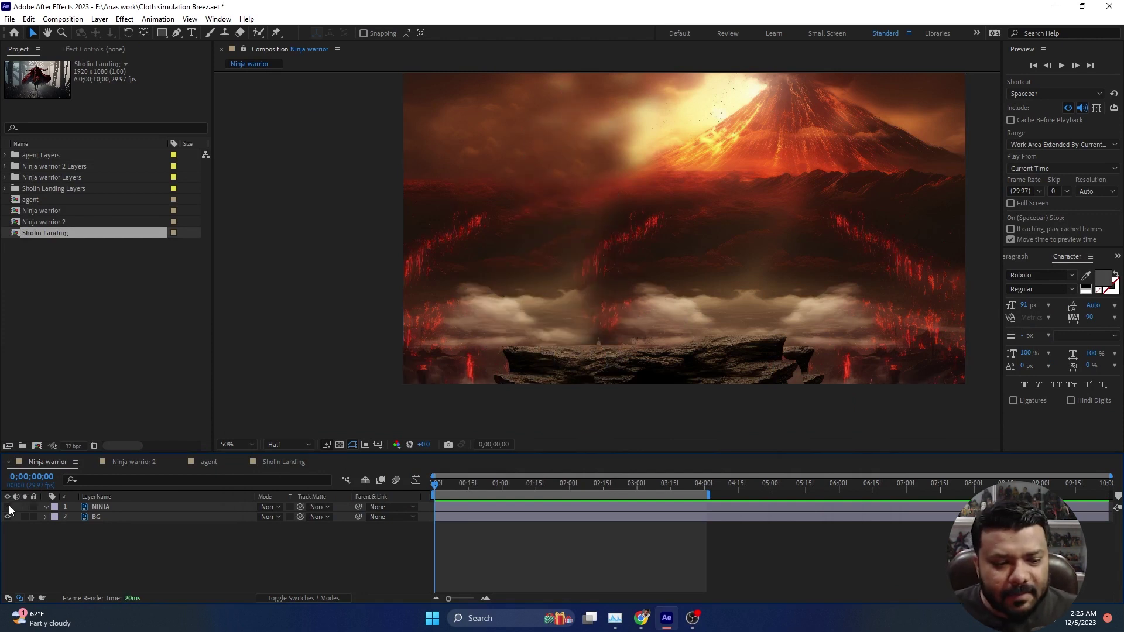
pyautogui.click(8, 518)
pyautogui.click(8, 518)
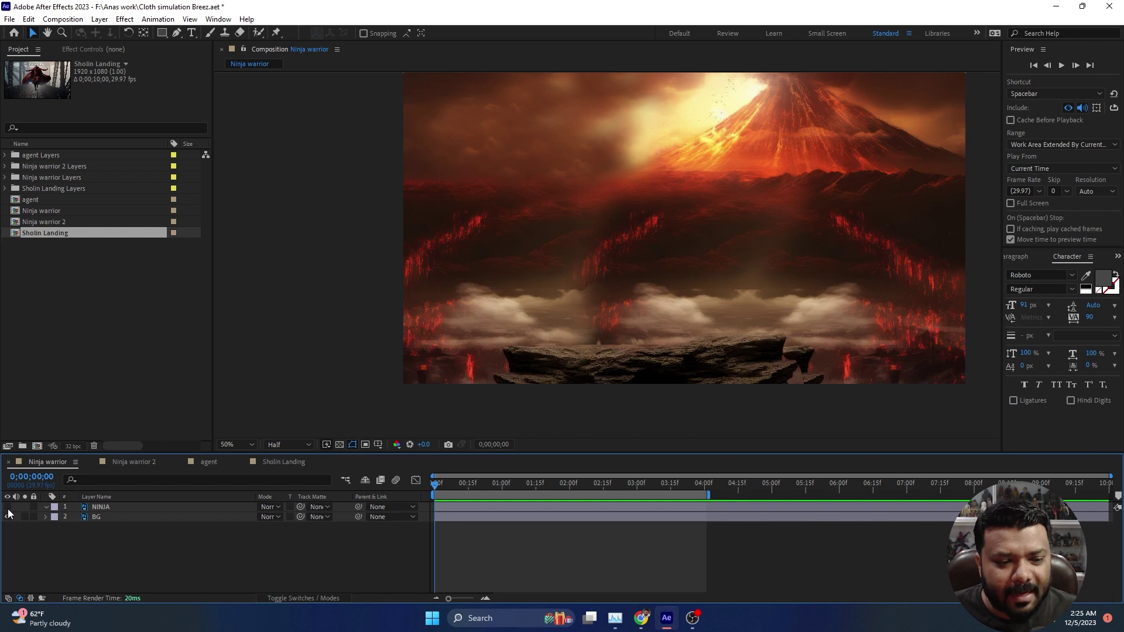
pyautogui.click(8, 507)
pyautogui.click(122, 507)
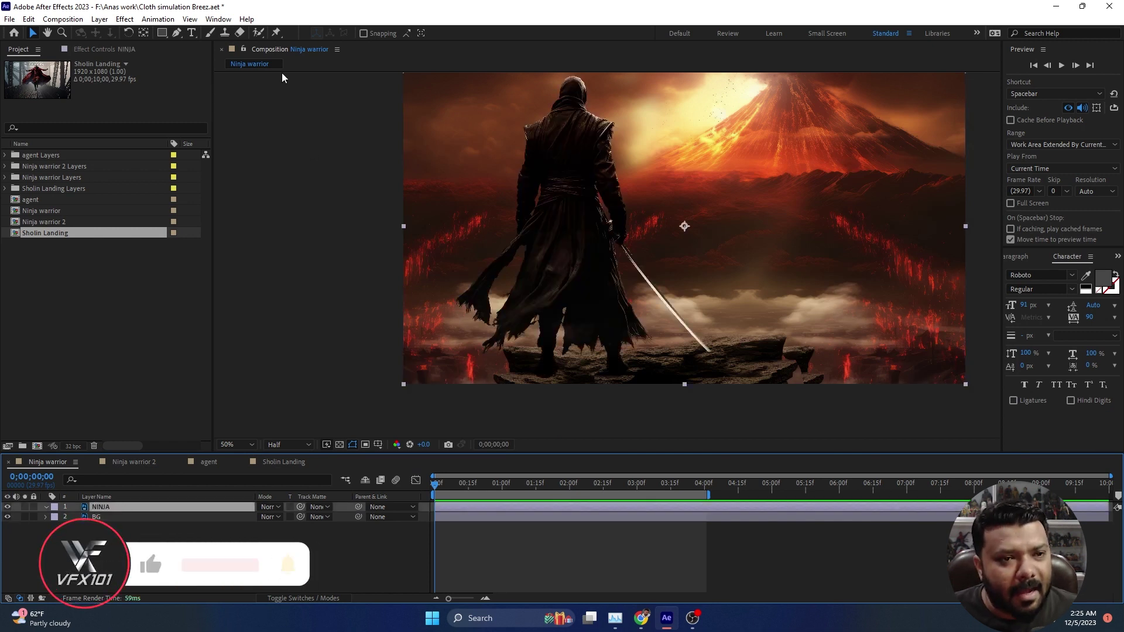
# Open the Breeze extension panel from Window > Extensions and move it into place.
pyautogui.click(226, 22)
pyautogui.moveTo(252, 83)
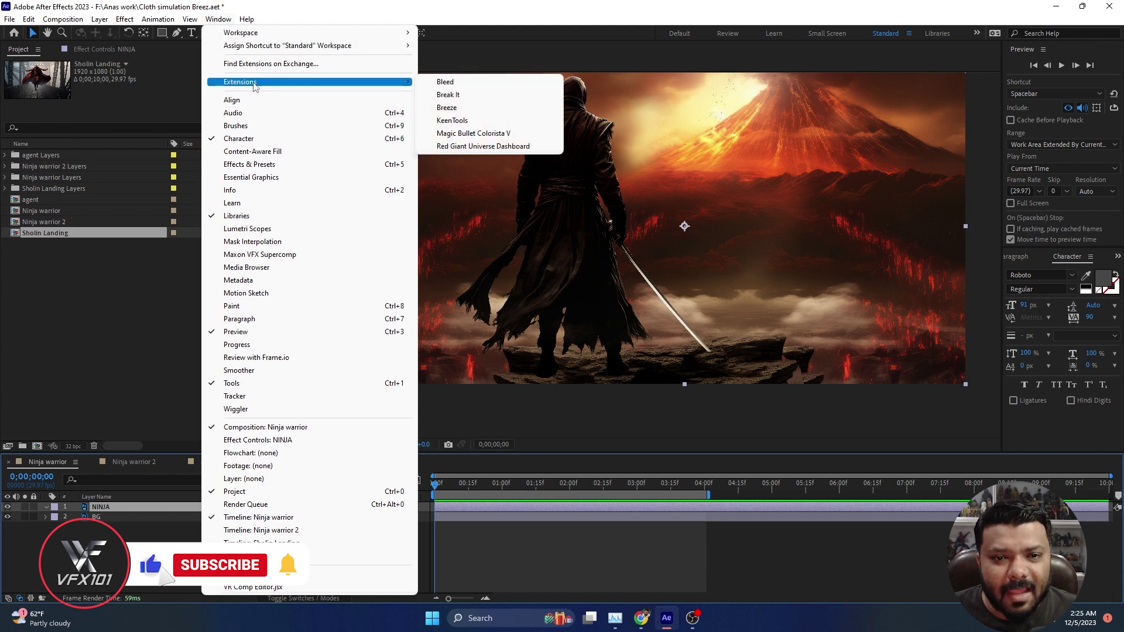
pyautogui.click(485, 109)
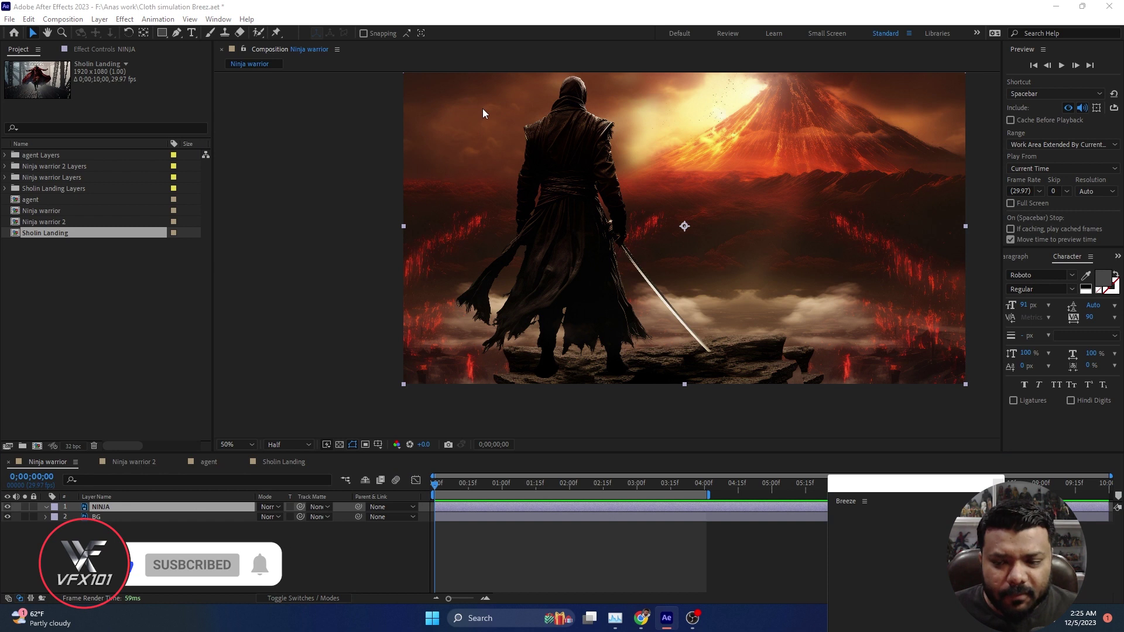
pyautogui.moveTo(881, 490); pyautogui.dragTo(909, 191)
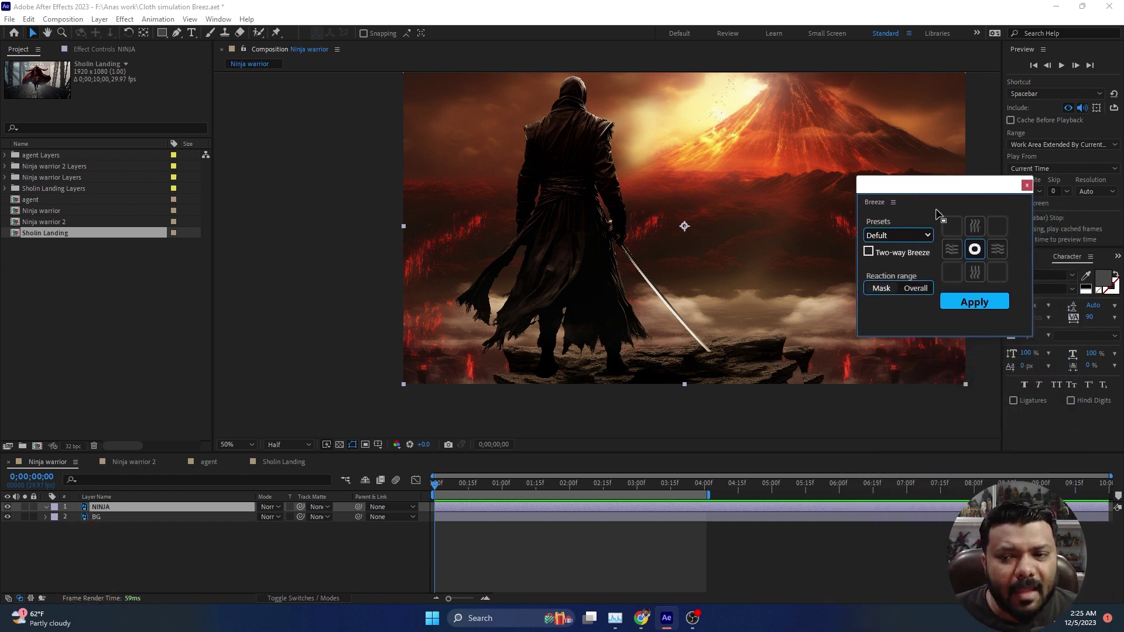
# Begin a Pen mask on the NINJA layer with the first point on the left cloak.
pyautogui.click(177, 34)
pyautogui.click(119, 511)
pyautogui.scroll(1, 465, 308)
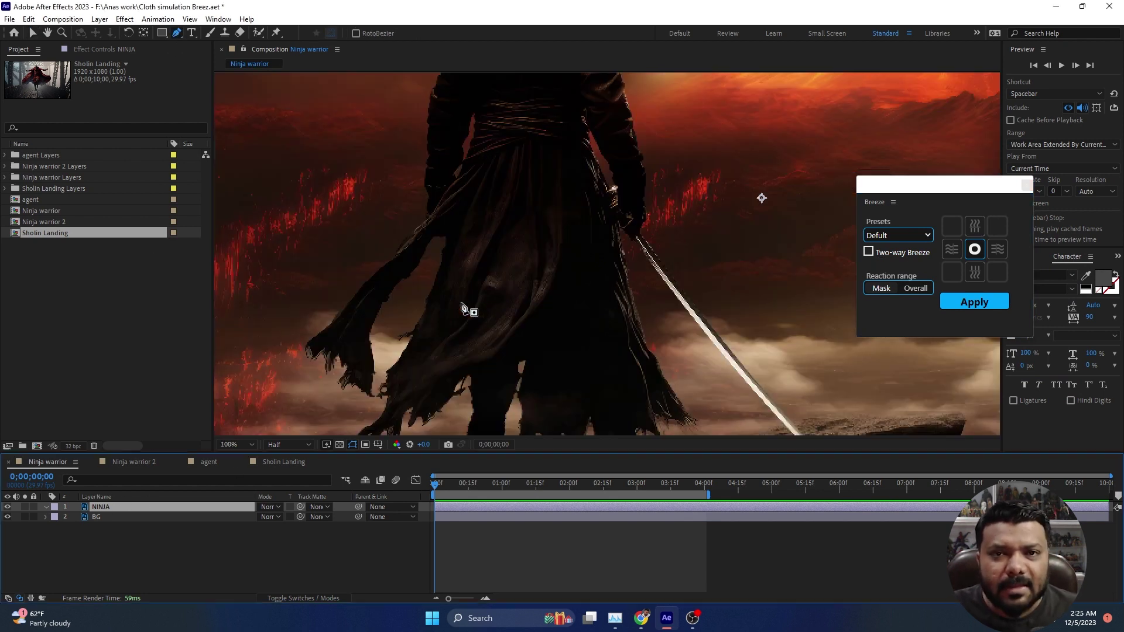
pyautogui.scroll(1, 527, 275)
pyautogui.scroll(1, 580, 243)
pyautogui.scroll(1, 475, 342)
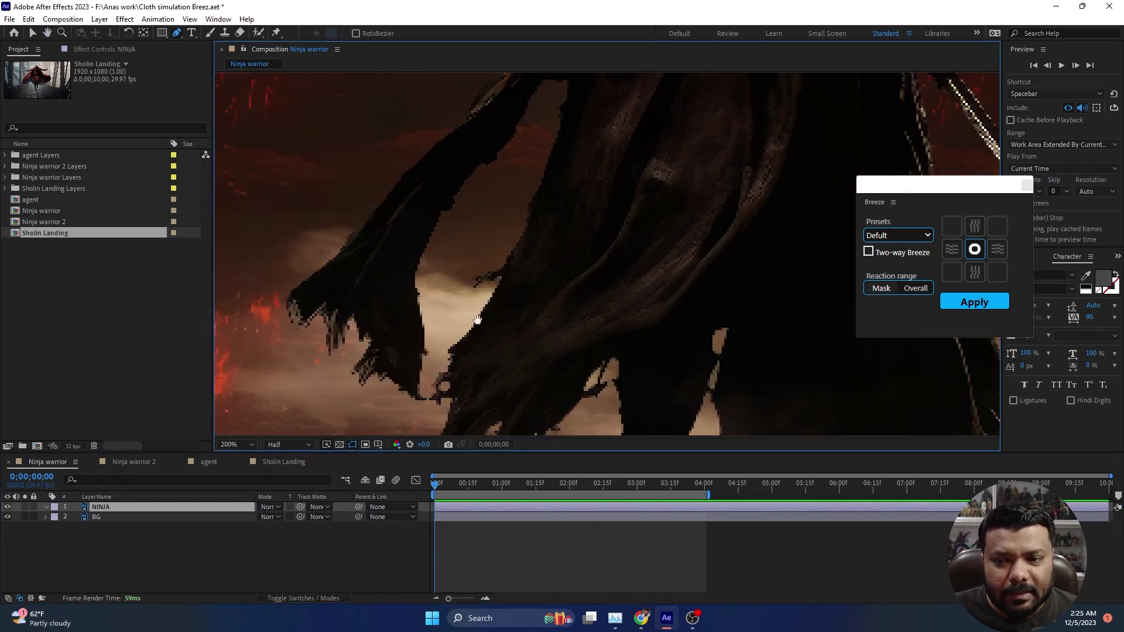
pyautogui.scroll(-1, 486, 348)
pyautogui.scroll(-1, 527, 316)
pyautogui.scroll(1, 585, 229)
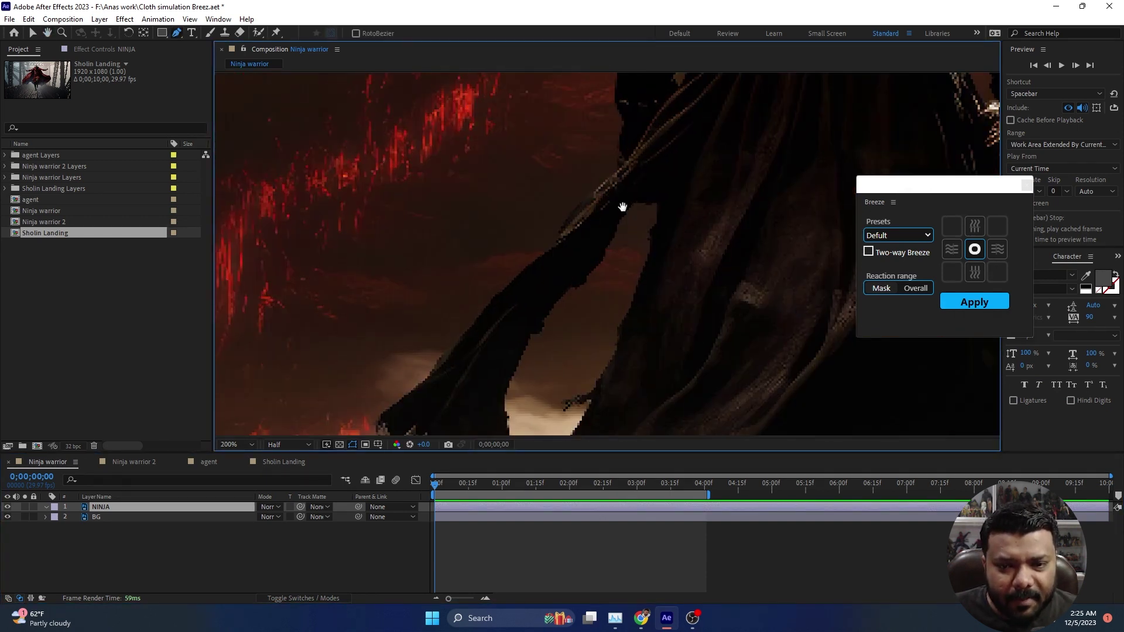
pyautogui.click(623, 210)
pyautogui.scroll(1, 427, 226)
# Outline the rest of the torn cloak and close the mask.
pyautogui.click(481, 339)
pyautogui.click(603, 306)
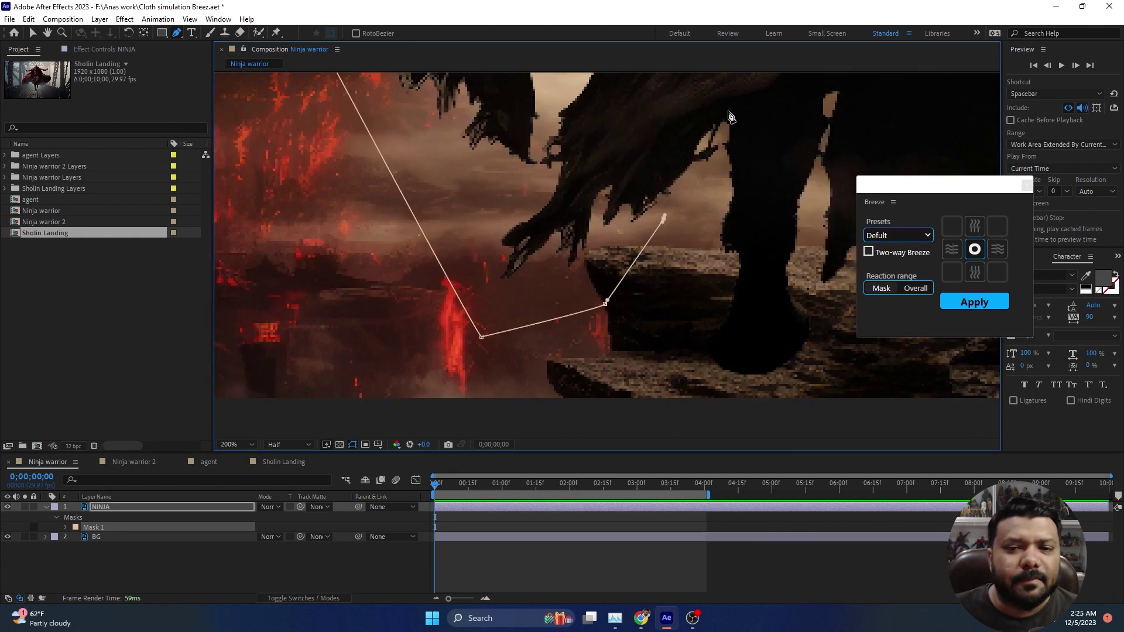
pyautogui.click(666, 213)
pyautogui.scroll(1, 577, 252)
pyautogui.scroll(-2, 579, 264)
pyautogui.click(589, 297)
pyautogui.scroll(2, 592, 252)
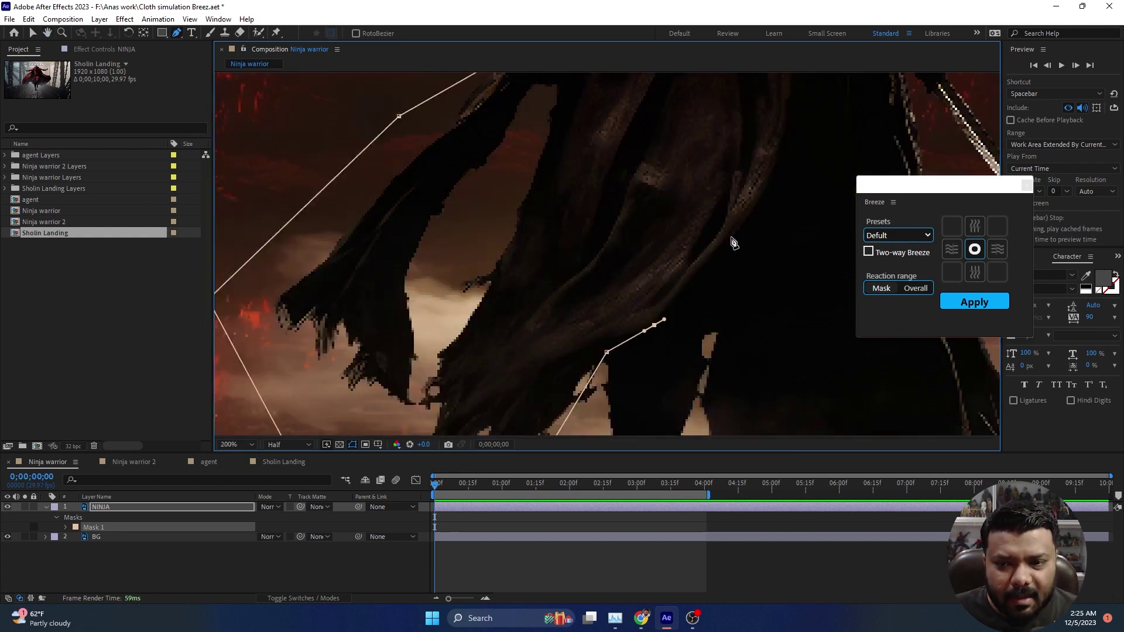
pyautogui.scroll(1, 761, 222)
pyautogui.scroll(1, 762, 176)
pyautogui.scroll(1, 767, 224)
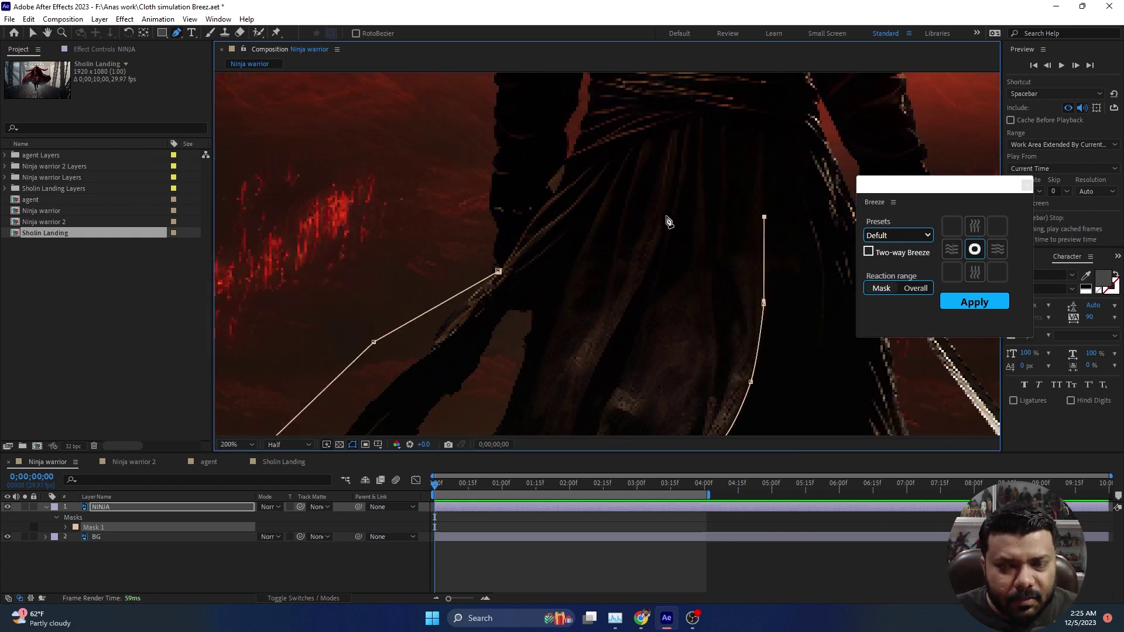
pyautogui.click(502, 271)
pyautogui.click(33, 35)
pyautogui.scroll(-2, 501, 161)
pyautogui.scroll(-1, 502, 162)
pyautogui.scroll(-1, 591, 262)
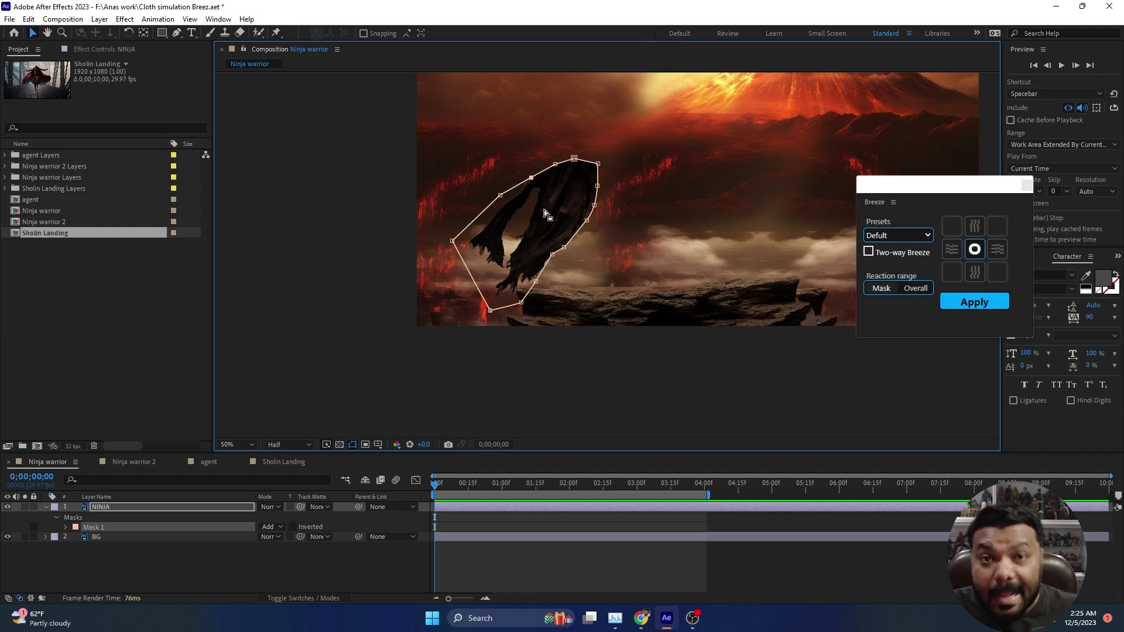
# Apply Breeze to the cloak with horizontal wave direction and the Defult preset.
pyautogui.click(955, 252)
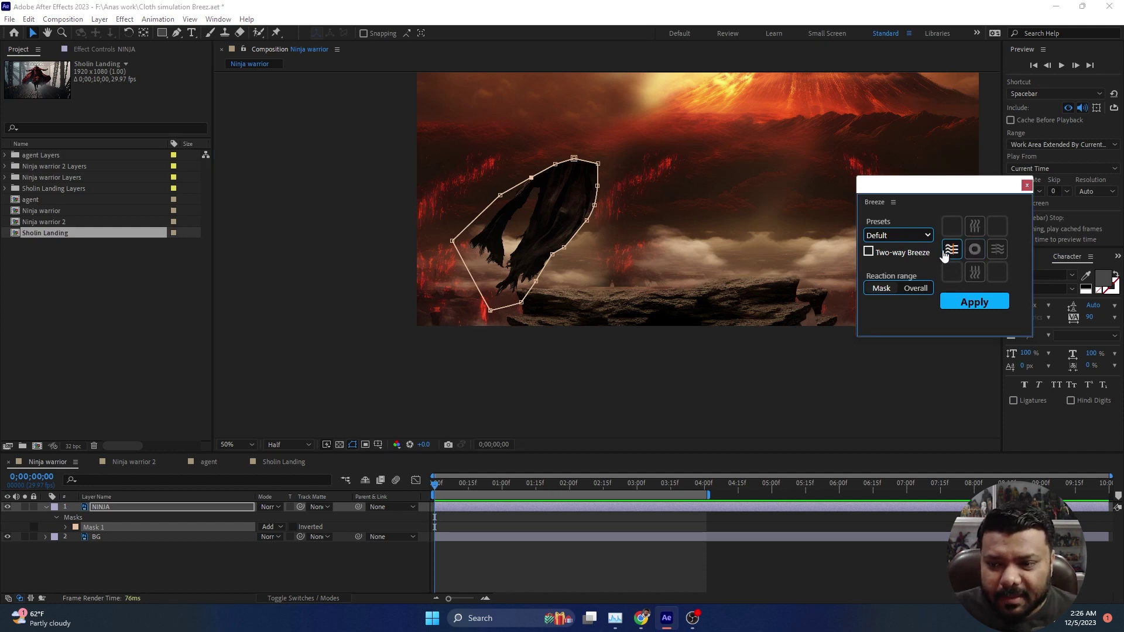
pyautogui.click(923, 240)
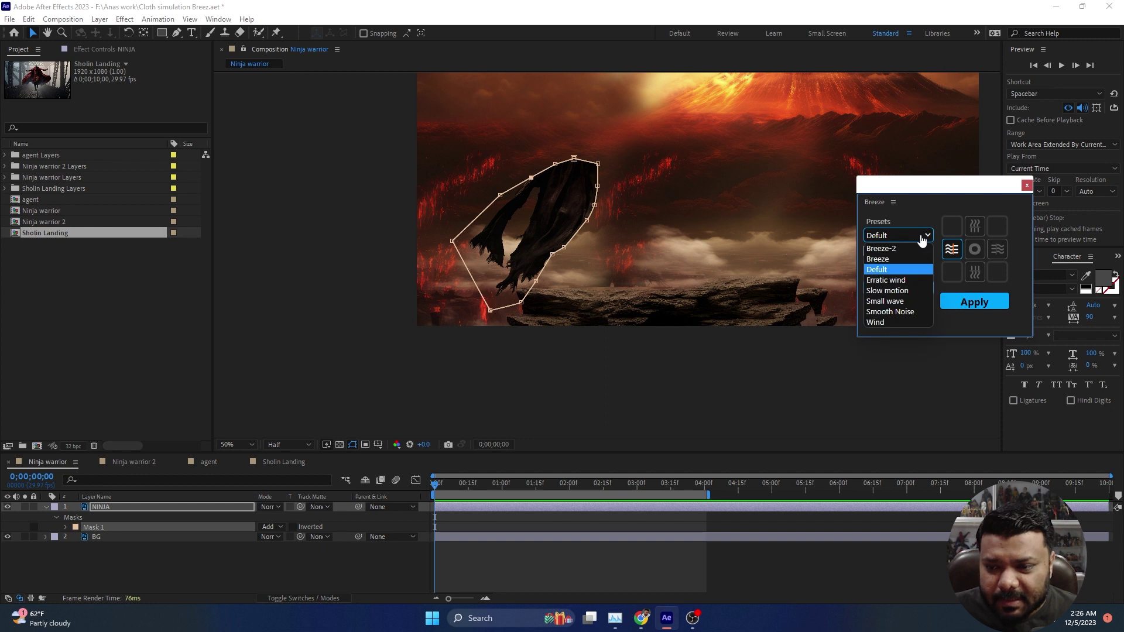
pyautogui.click(894, 271)
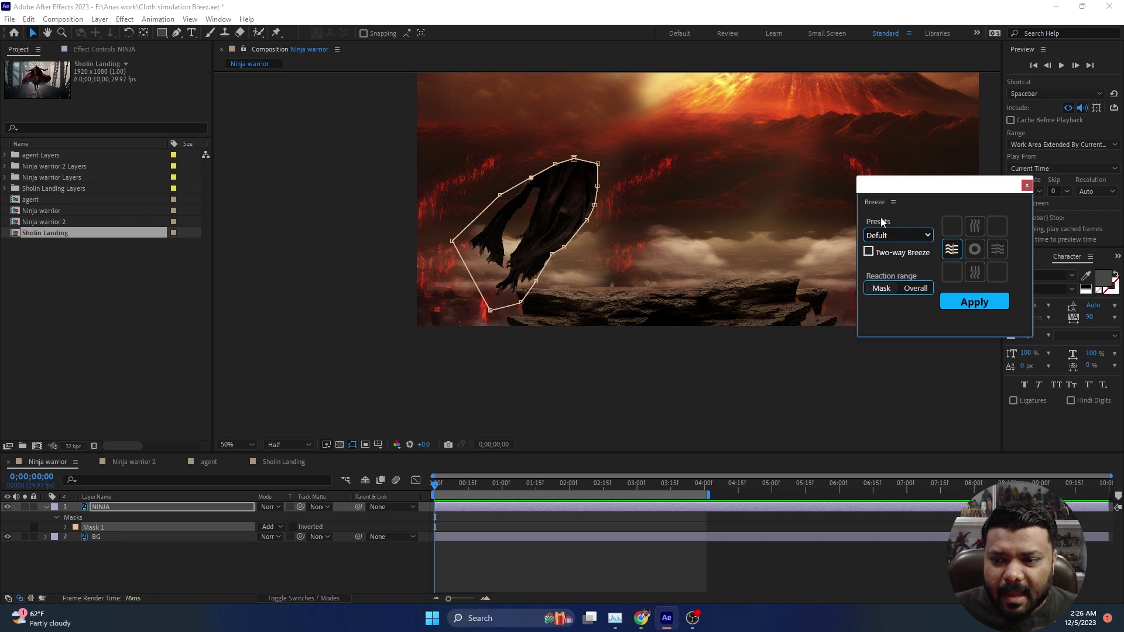
pyautogui.click(977, 303)
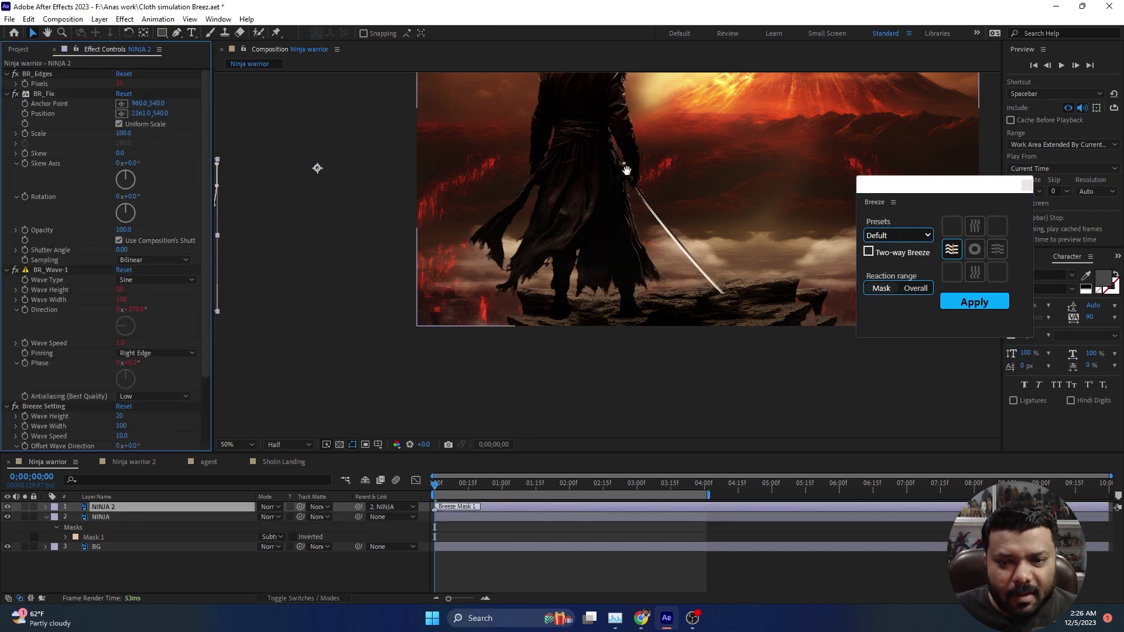
# Preview the cloak's wind motion and stop at 0;00;02;01.
pyautogui.moveTo(627, 170); pyautogui.dragTo(630, 238)
pyautogui.press('space')
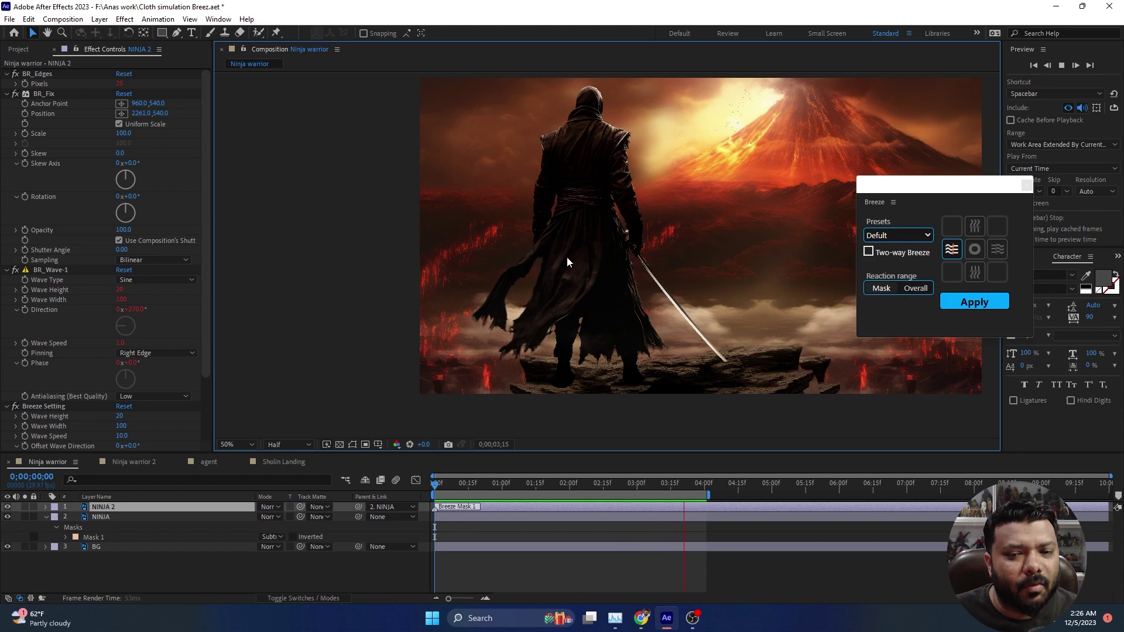
pyautogui.scroll(2, 553, 304)
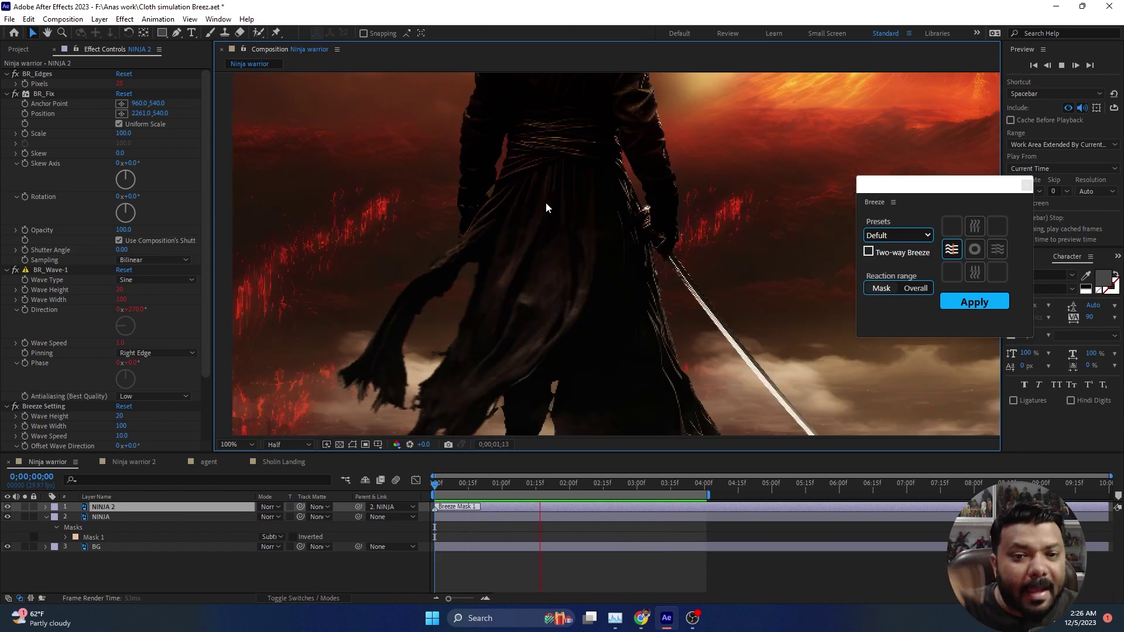
pyautogui.click(577, 486)
pyautogui.click(572, 487)
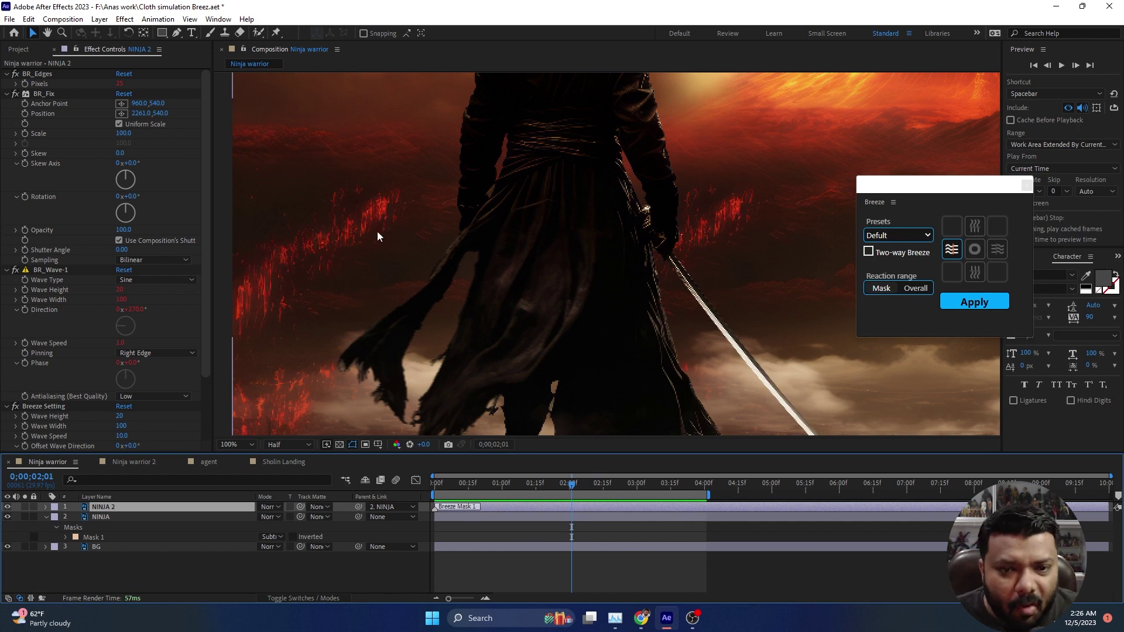
# Collapse BR_Edges, BR_Fix and BR_Wave-1 in Effect Controls and select Breeze Setting.
pyautogui.click(6, 74)
pyautogui.click(7, 83)
pyautogui.click(7, 93)
pyautogui.click(44, 103)
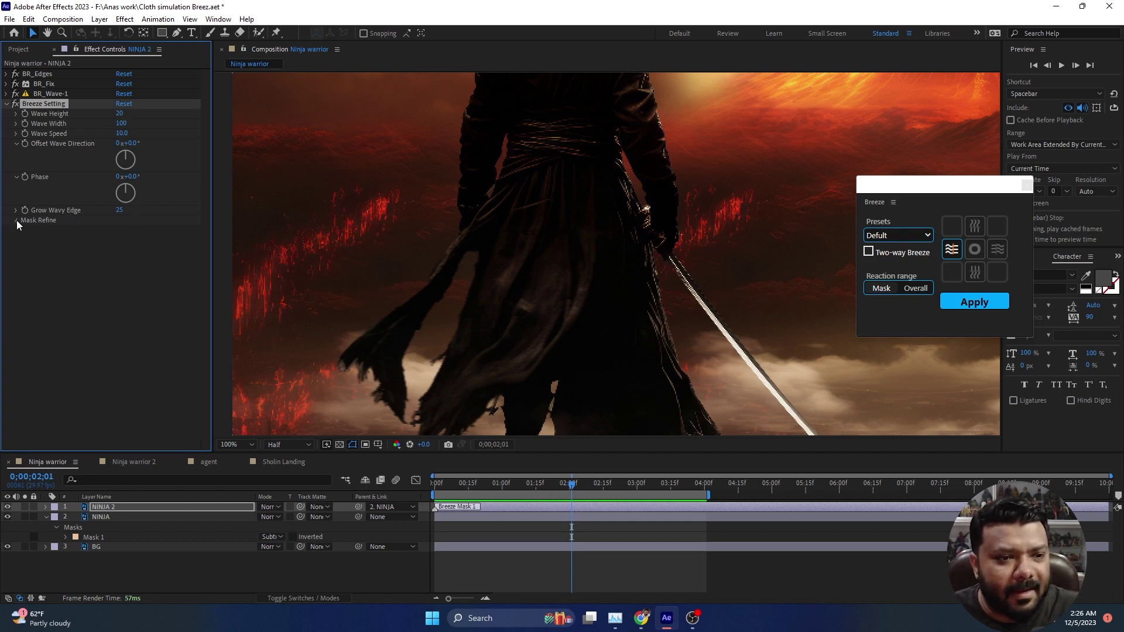
# Set NINJA 2's mask feather to 38 and Breeze Mask Expansion to 26, then switch to Ninja warrior 2.
pyautogui.moveTo(130, 241)
pyautogui.mouseDown()
pyautogui.moveTo(142, 242)
pyautogui.moveTo(109, 248)
pyautogui.mouseUp()
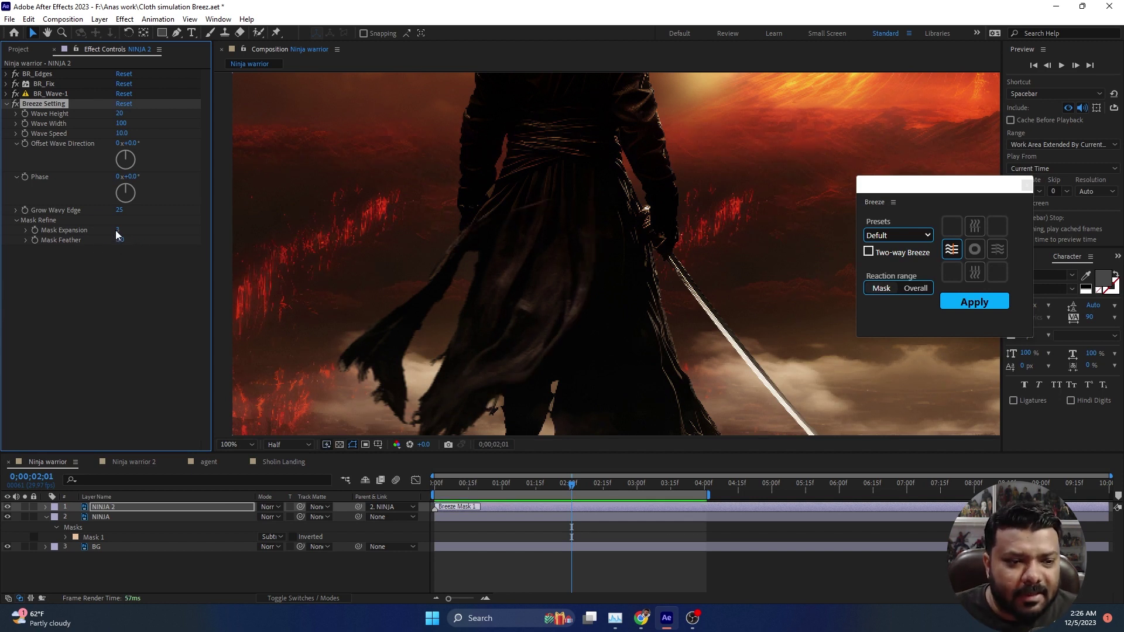
pyautogui.click(132, 232)
pyautogui.moveTo(119, 231)
pyautogui.mouseDown()
pyautogui.moveTo(130, 231)
pyautogui.moveTo(120, 236)
pyautogui.mouseUp()
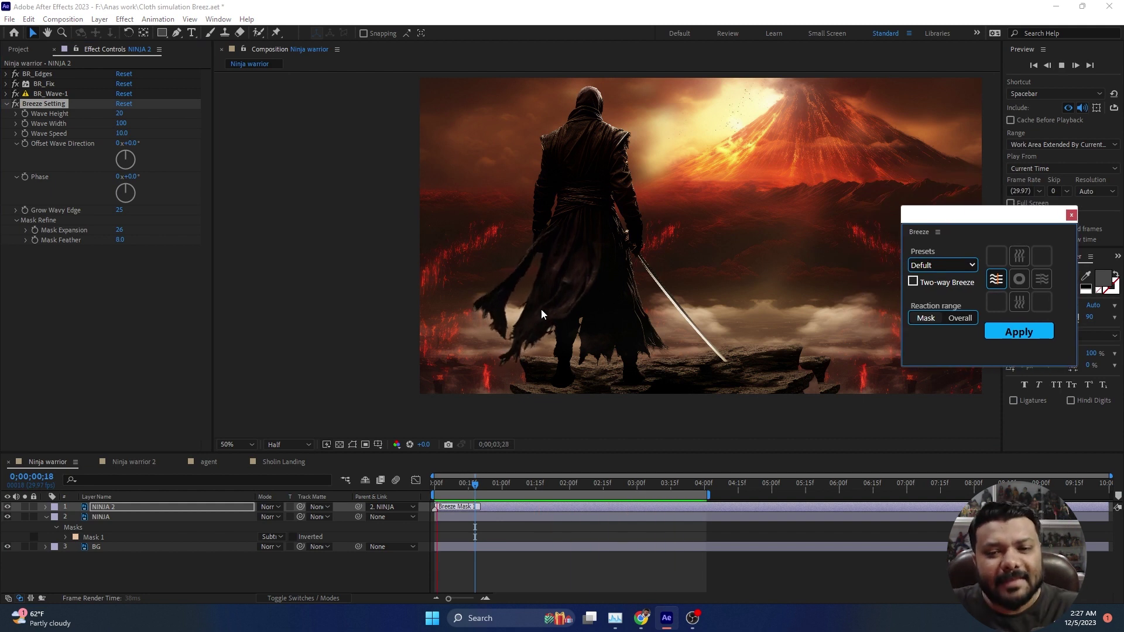
pyautogui.click(134, 462)
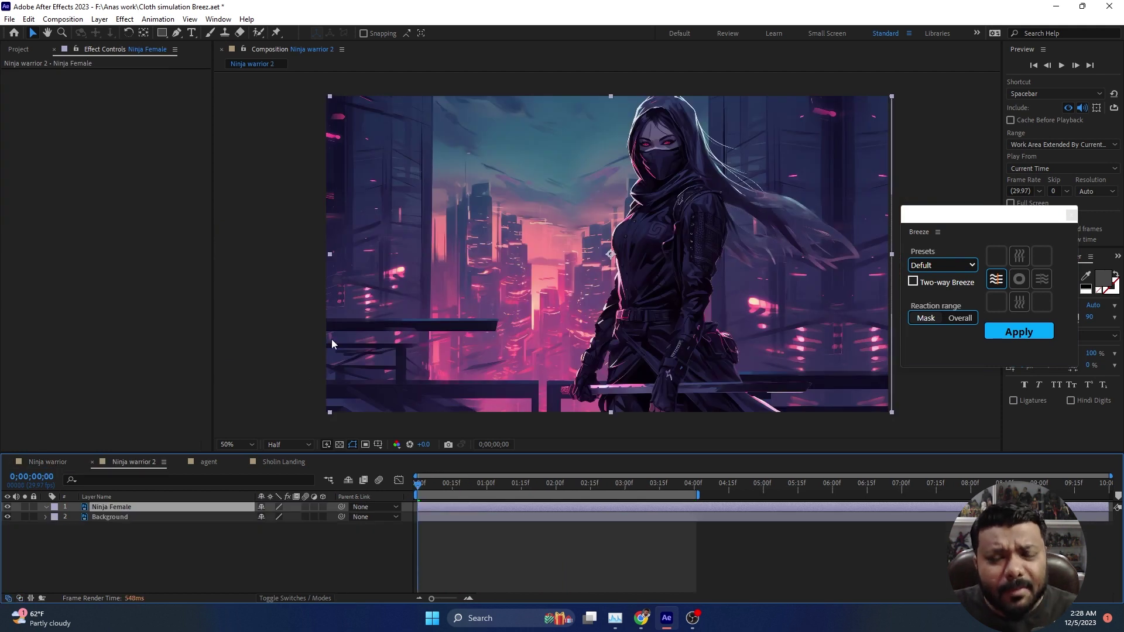
# Start a Pen mask on Ninja Female, placing points around and up the streaming hair.
pyautogui.click(177, 32)
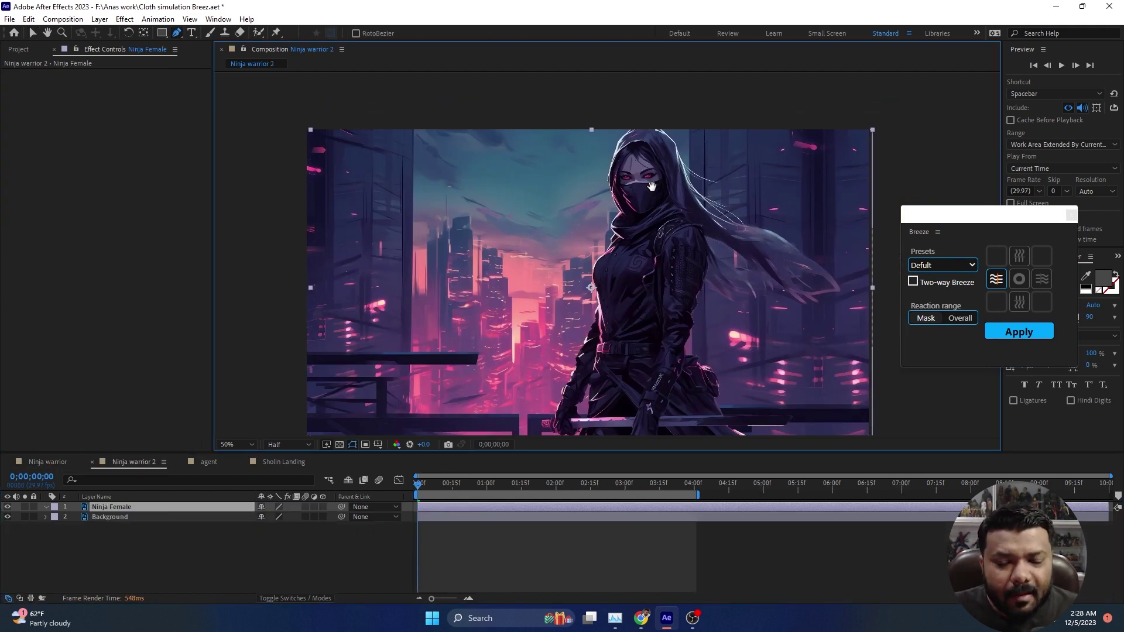
pyautogui.scroll(3, 613, 185)
pyautogui.scroll(2, 613, 184)
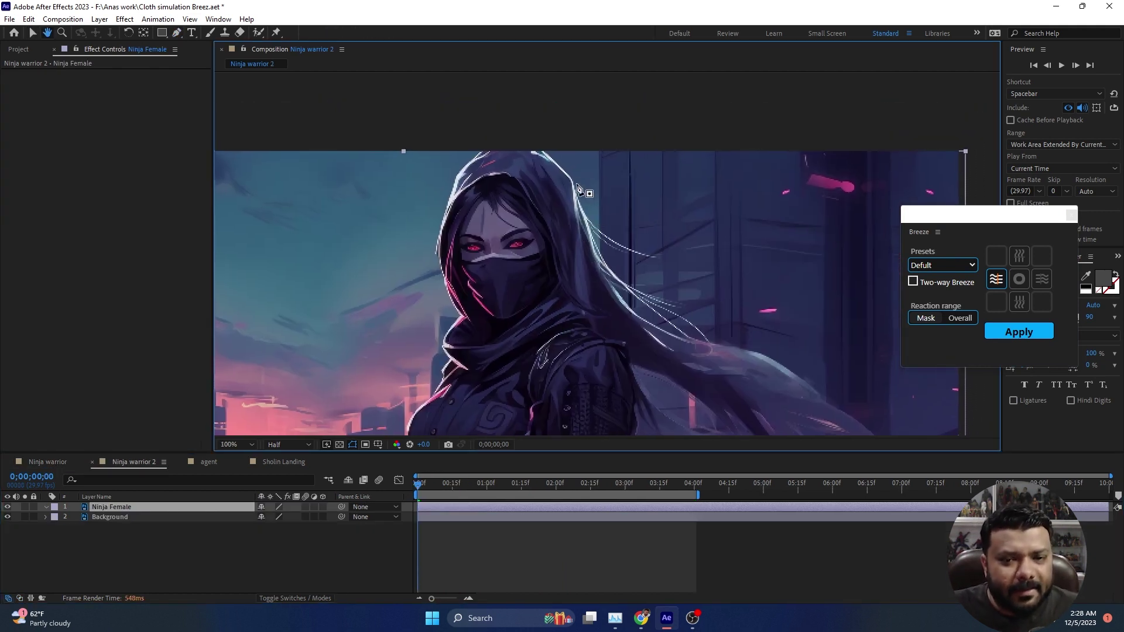
pyautogui.click(559, 141)
pyautogui.scroll(-3, 644, 234)
pyautogui.click(687, 126)
pyautogui.click(849, 303)
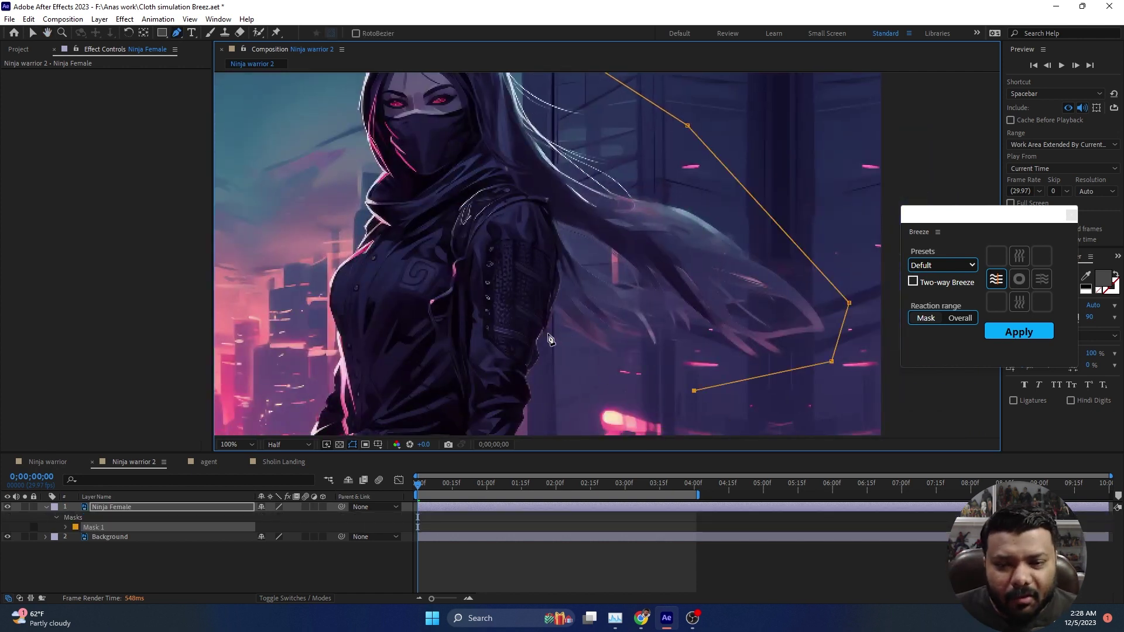
pyautogui.scroll(1, 549, 338)
pyautogui.click(623, 257)
pyautogui.click(624, 188)
pyautogui.scroll(3, 622, 188)
pyautogui.click(616, 266)
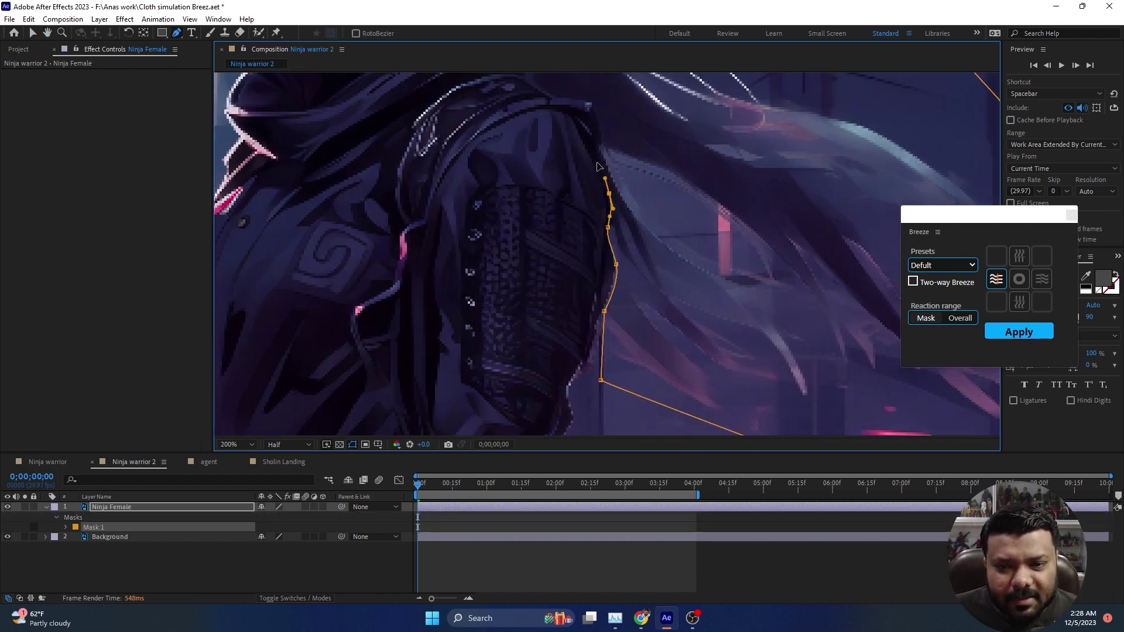
# Trace the mask up the hood edge and close it at the top point.
pyautogui.scroll(3, 578, 252)
pyautogui.scroll(3, 560, 198)
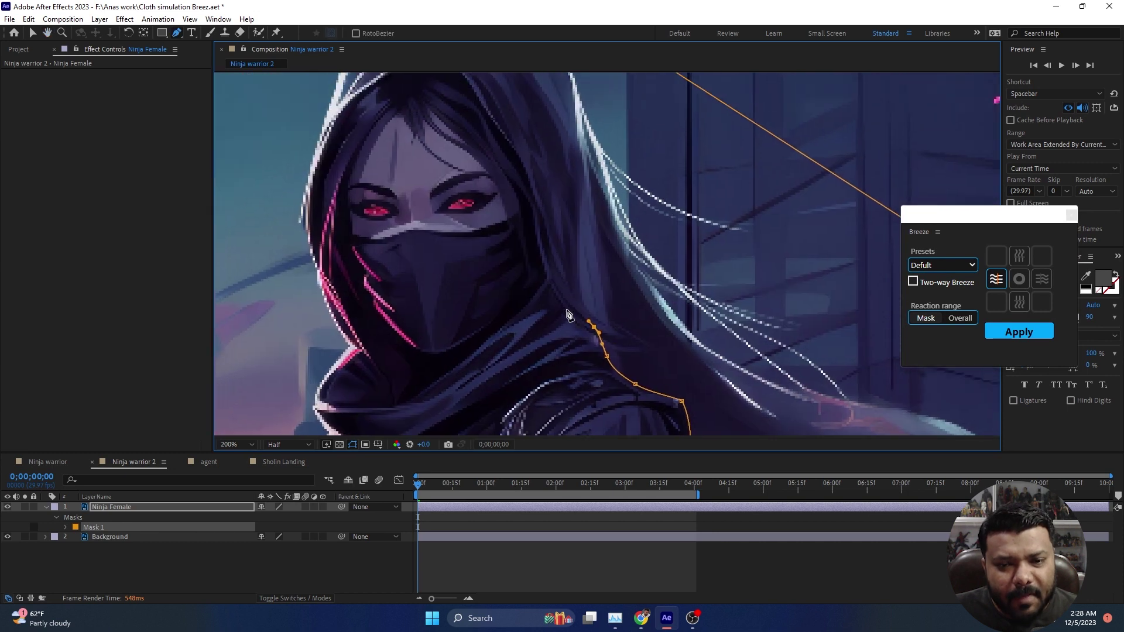
pyautogui.scroll(3, 561, 251)
pyautogui.click(591, 287)
pyautogui.click(544, 187)
pyautogui.click(520, 127)
pyautogui.click(530, 91)
pyautogui.click(571, 86)
pyautogui.click(25, 34)
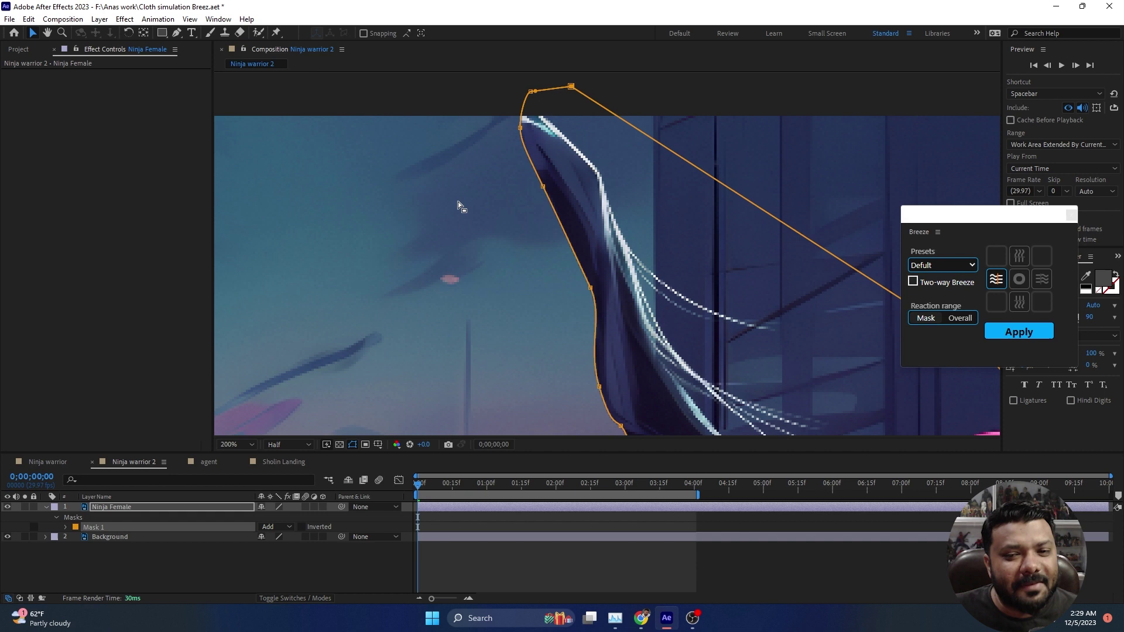
pyautogui.scroll(-3, 458, 202)
# Apply the Erratic wind Breeze preset with a new direction to the hair and preview it.
pyautogui.press('v')
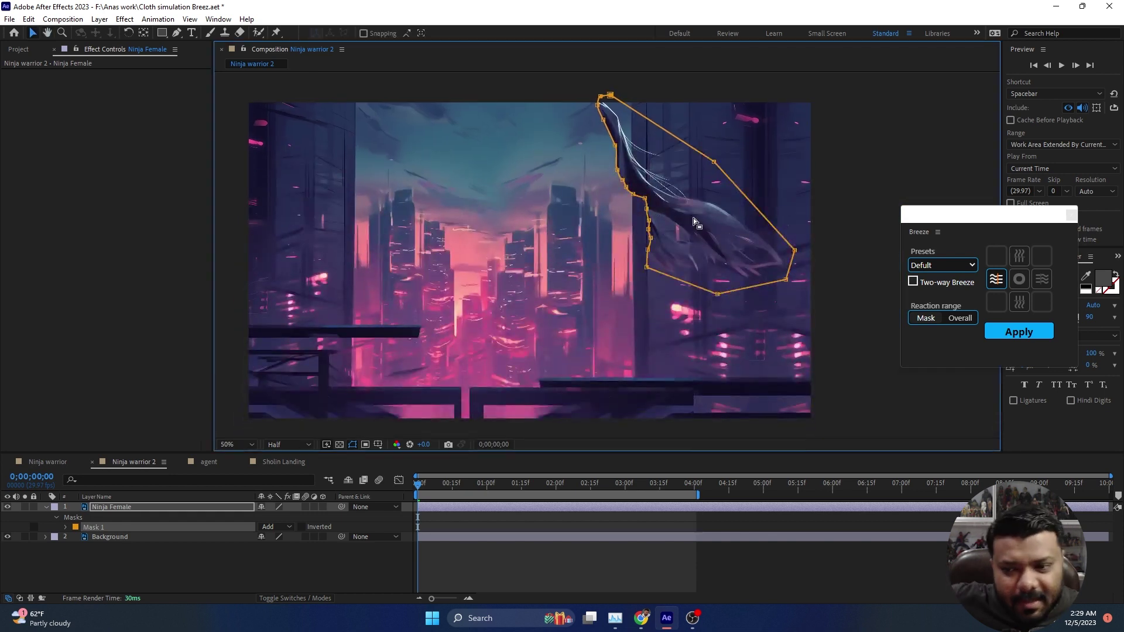
pyautogui.click(1040, 282)
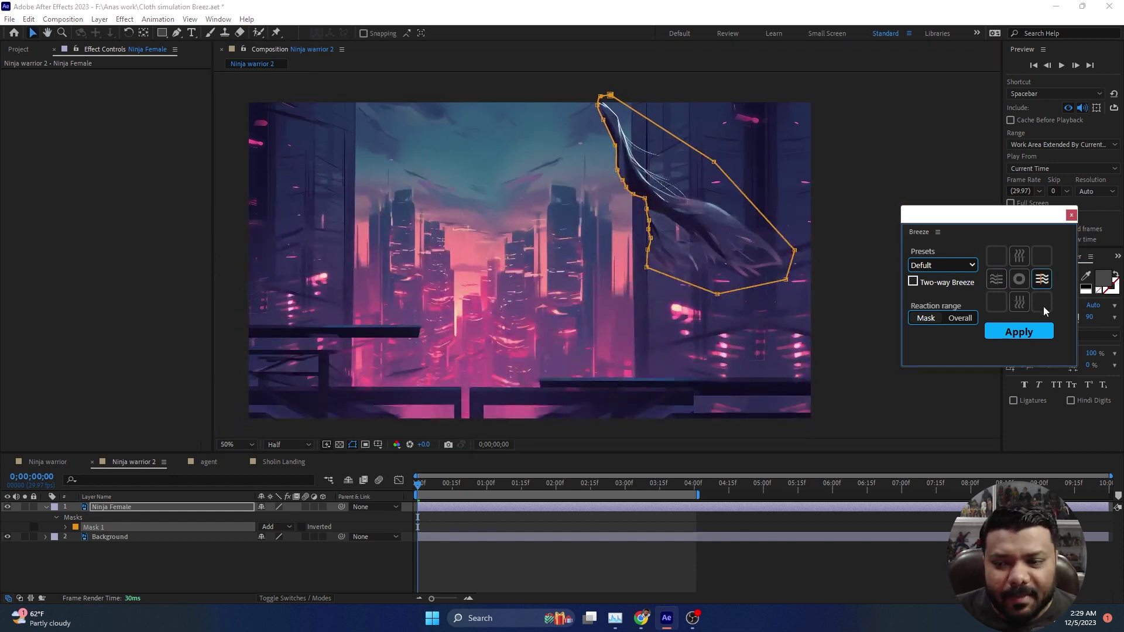
pyautogui.click(972, 266)
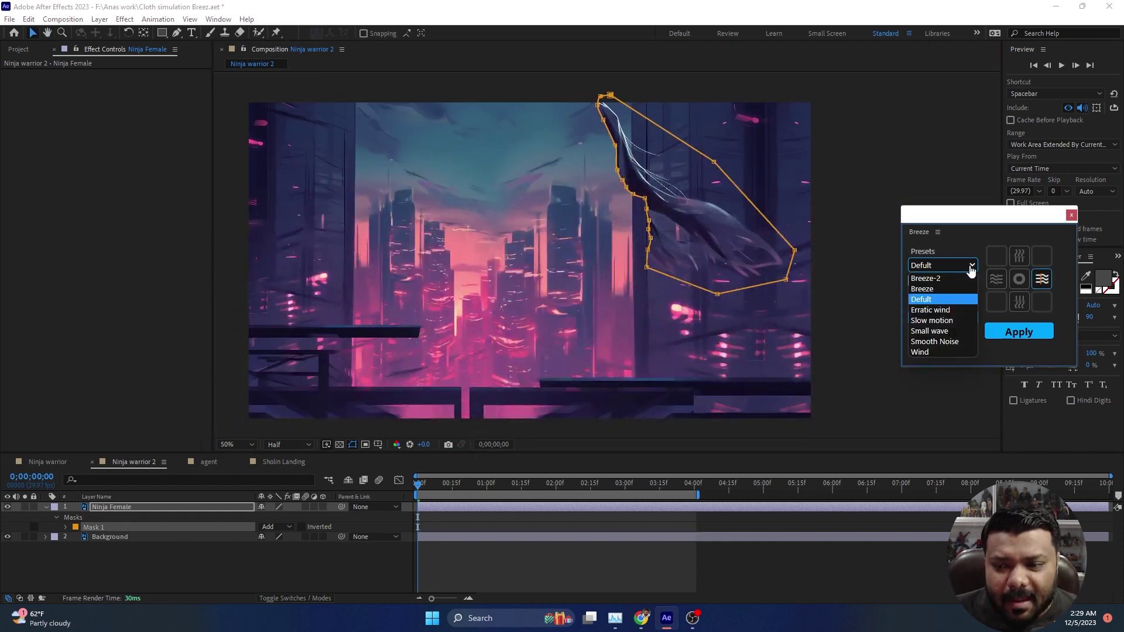
pyautogui.click(948, 309)
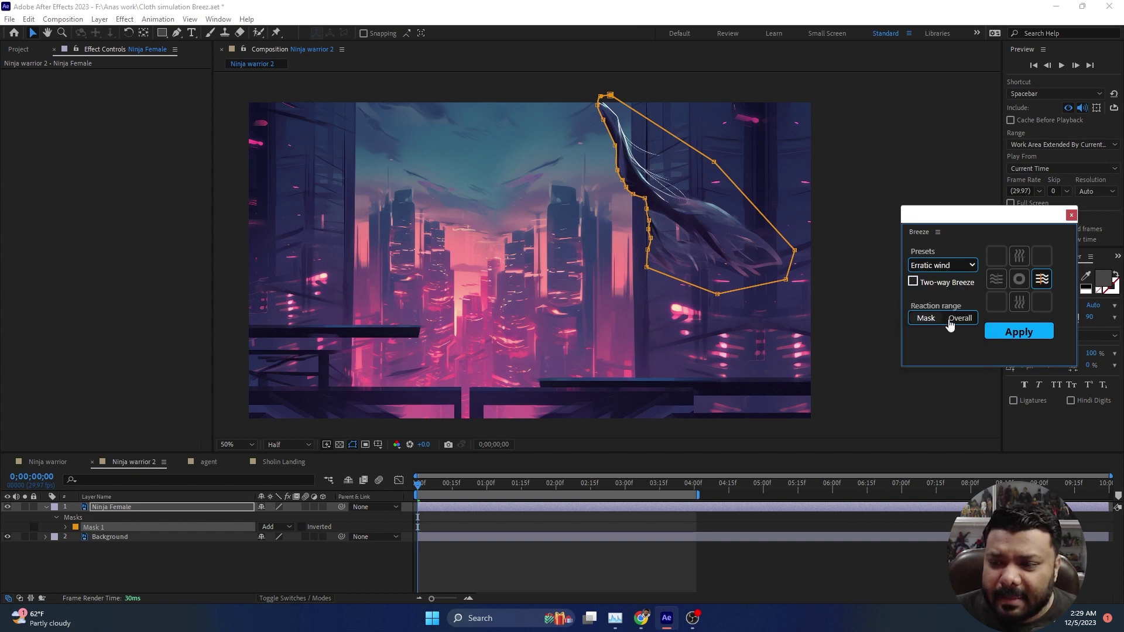
pyautogui.click(1011, 333)
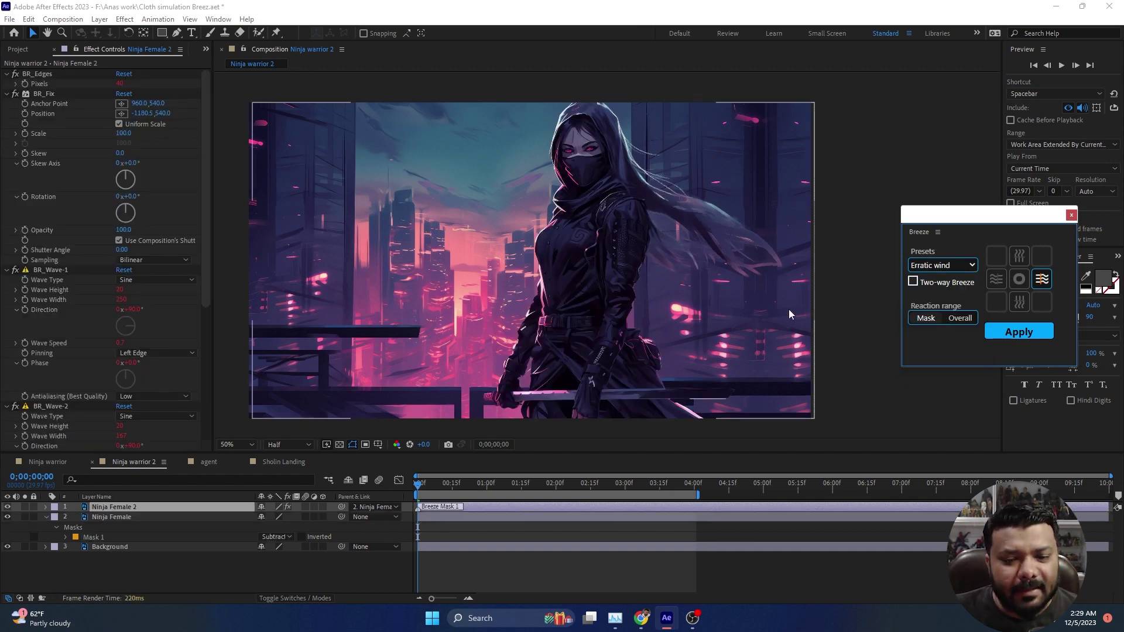
pyautogui.press('space')
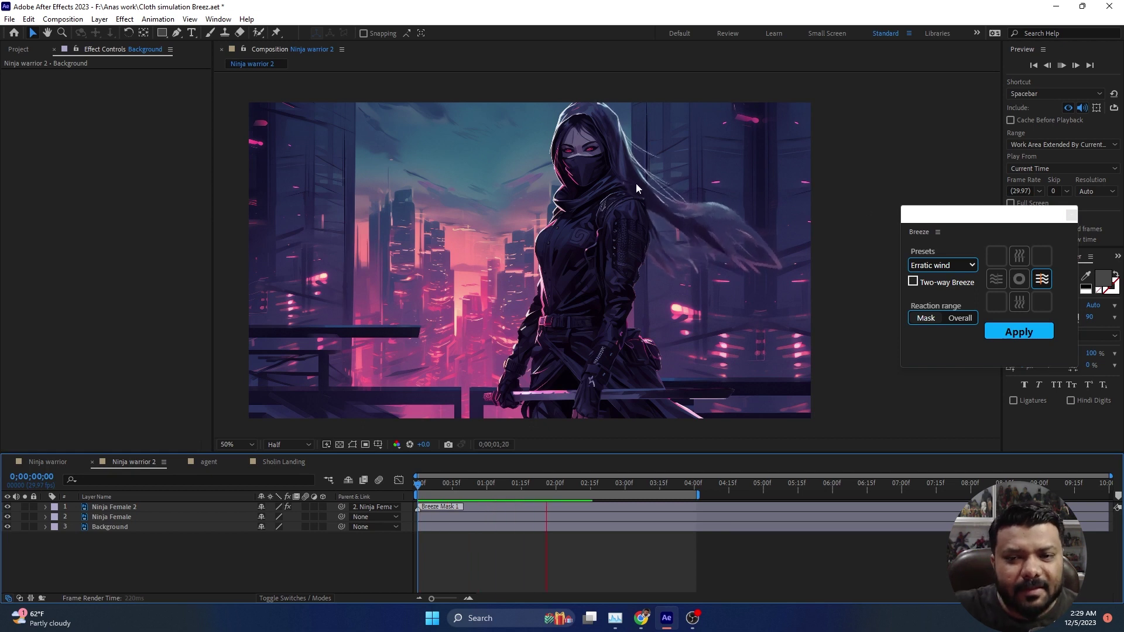
pyautogui.click(592, 483)
# Set Ninja Female 2's Breeze Wave Height to 10, preview, and select both Ninja Female layers.
pyautogui.click(127, 517)
pyautogui.click(128, 509)
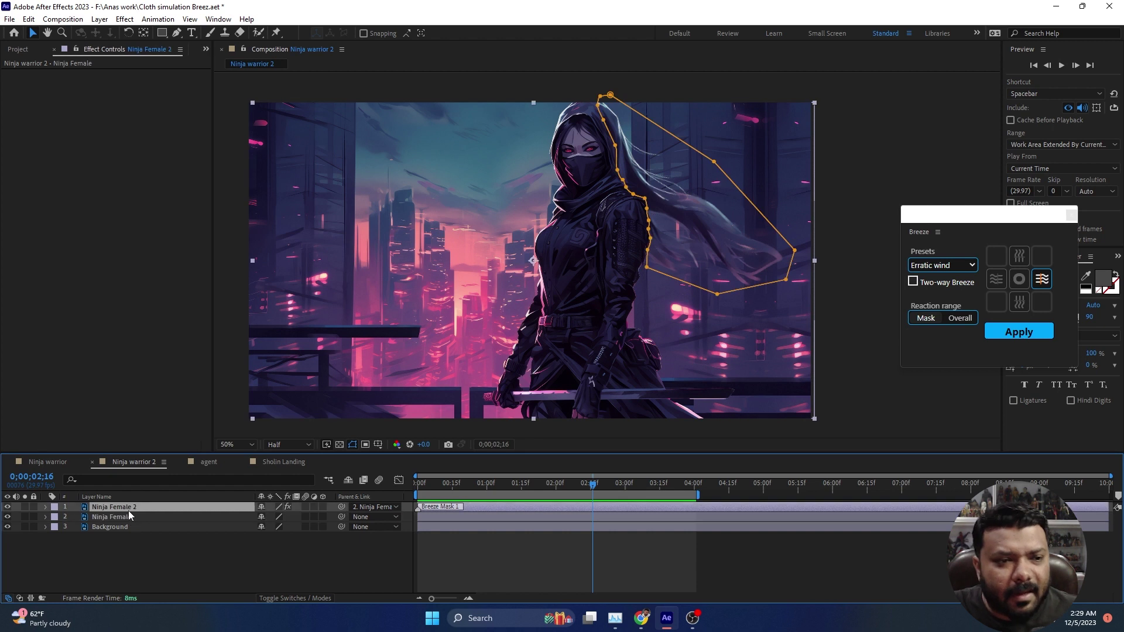
pyautogui.click(5, 74)
pyautogui.click(6, 84)
pyautogui.click(6, 93)
pyautogui.click(6, 104)
pyautogui.click(119, 124)
pyautogui.write('10')
pyautogui.press('Return')
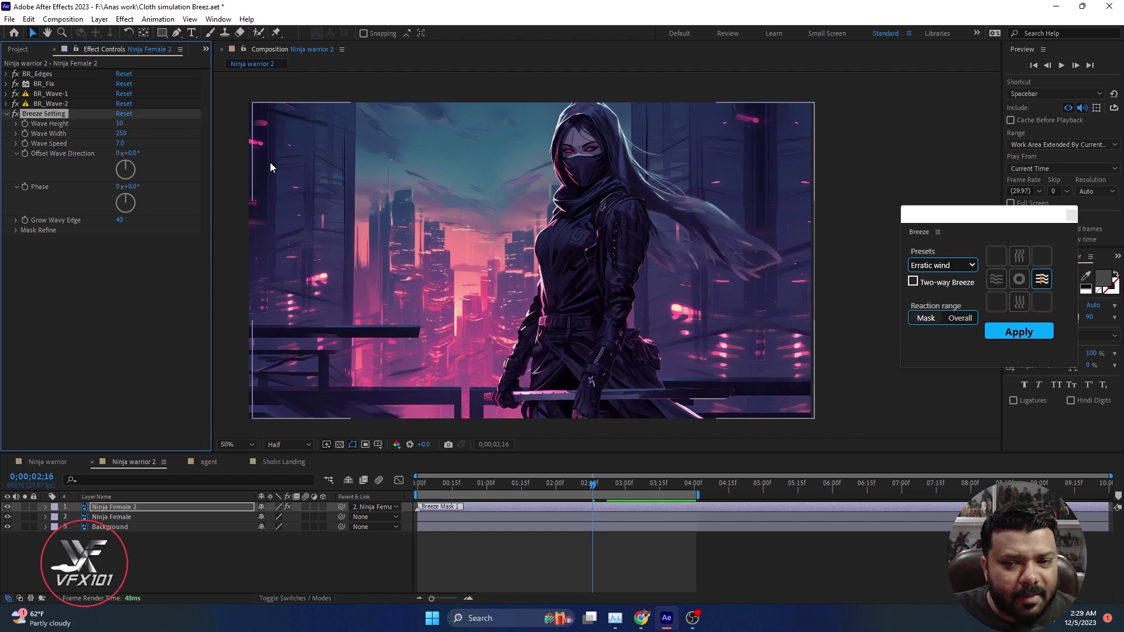
pyautogui.press('space')
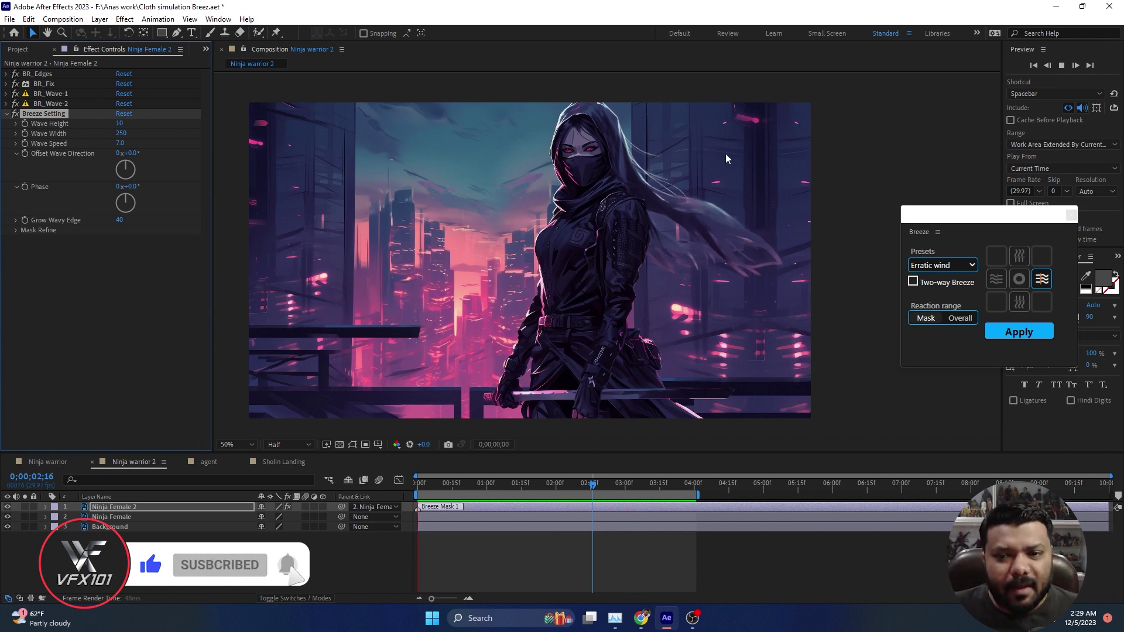
pyautogui.click(91, 510)
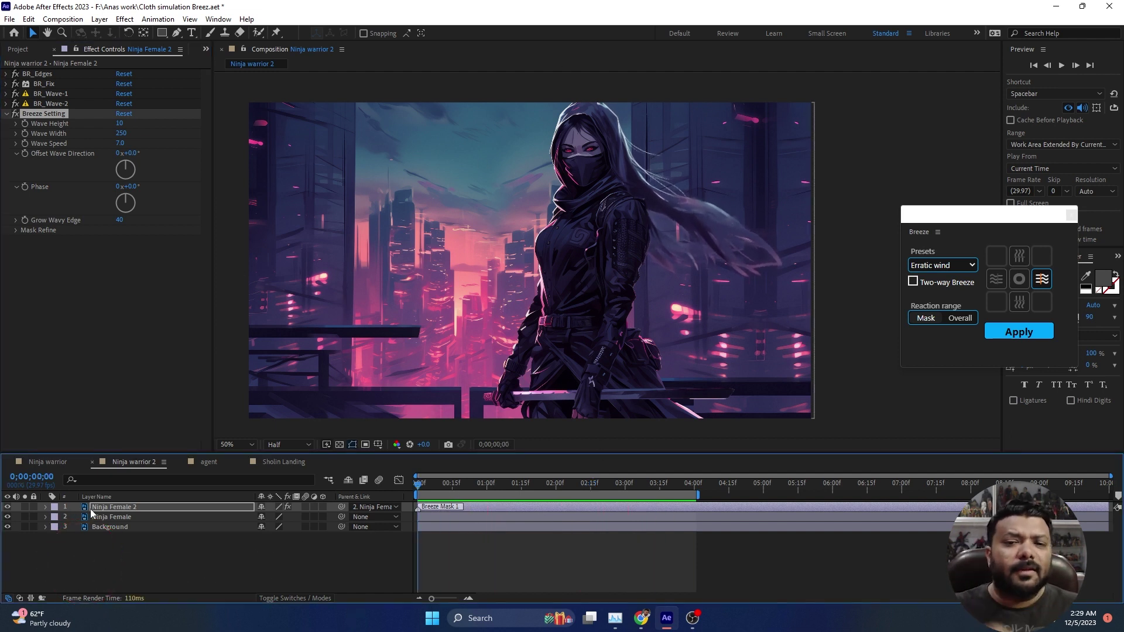
pyautogui.keyDown('shift'); pyautogui.click(91, 516); pyautogui.keyUp('shift')
# Pre-compose both Ninja Female layers into a new comp named Ninja.
pyautogui.click(100, 19)
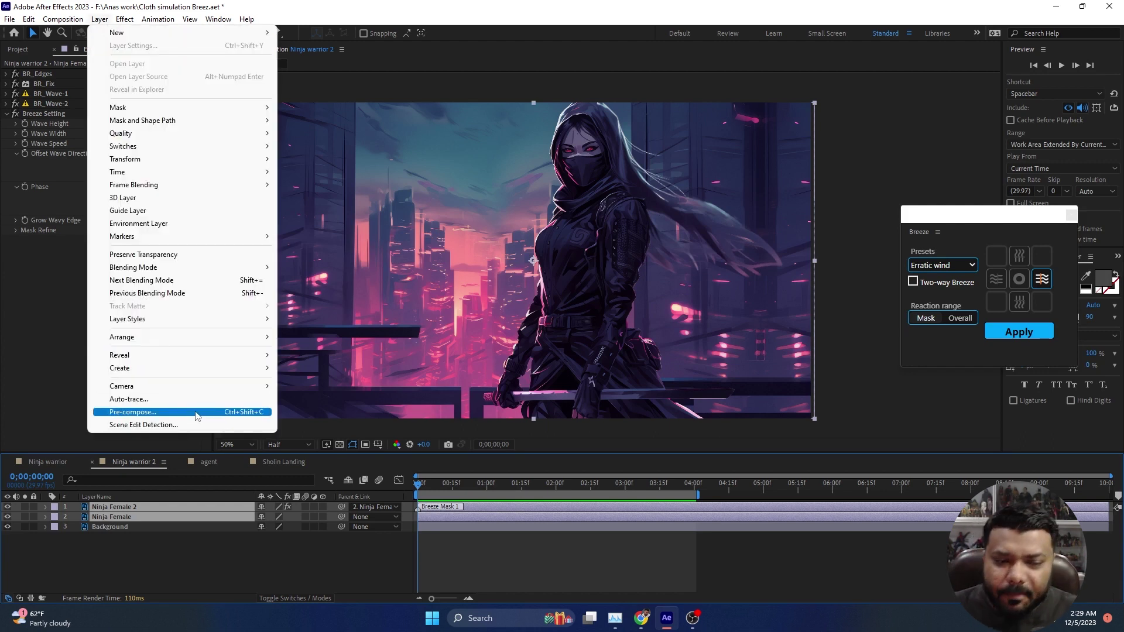
pyautogui.click(250, 413)
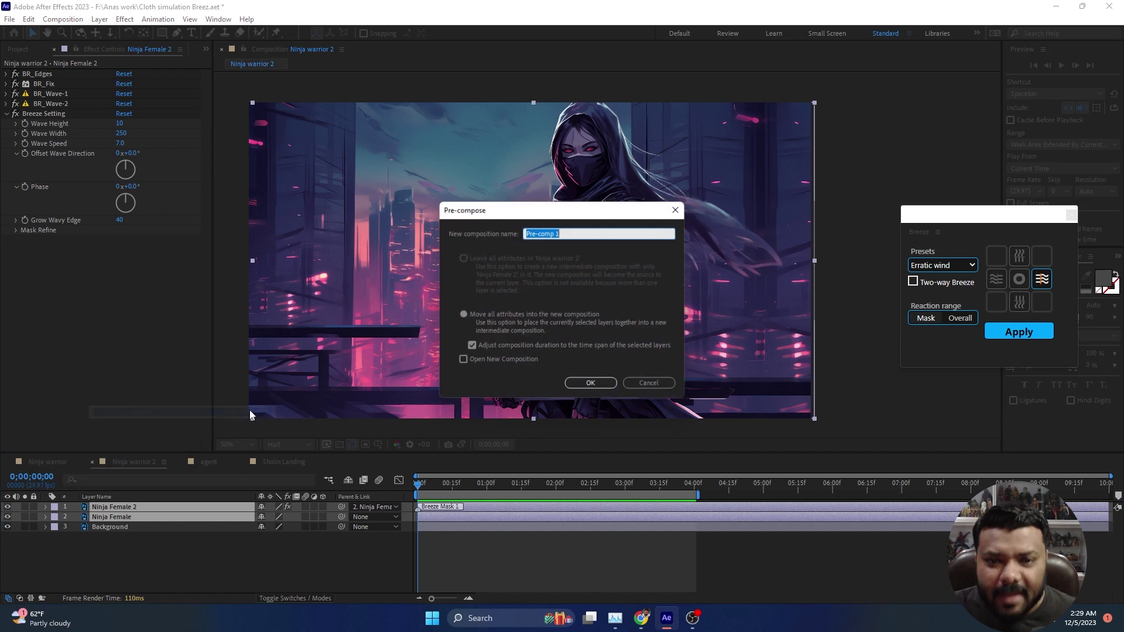
pyautogui.write('Ninja')
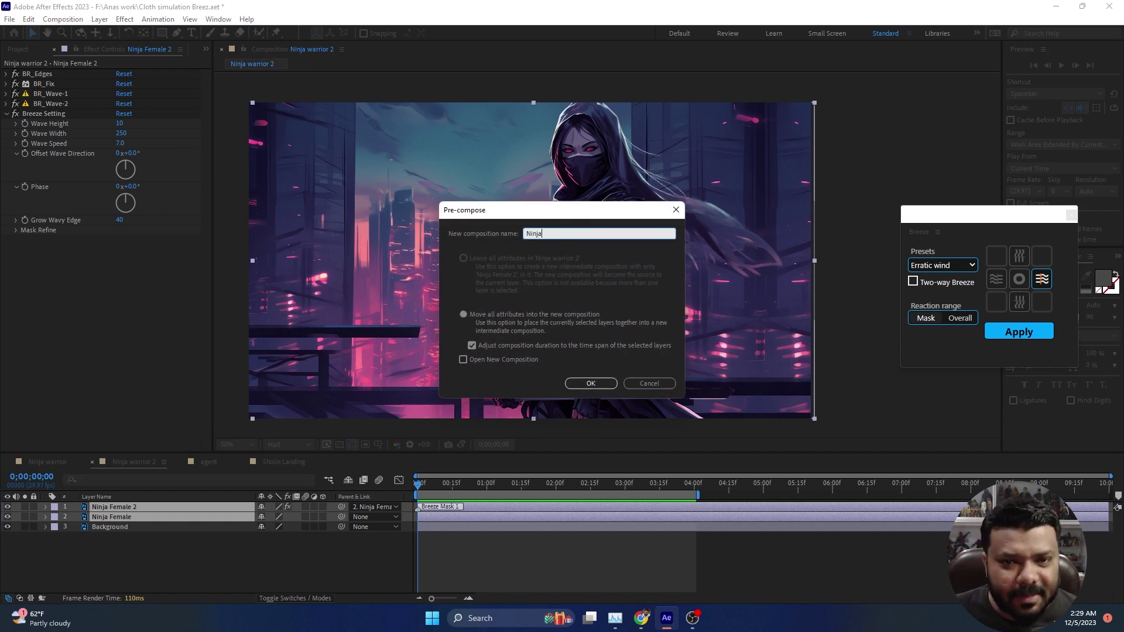
pyautogui.press('Return')
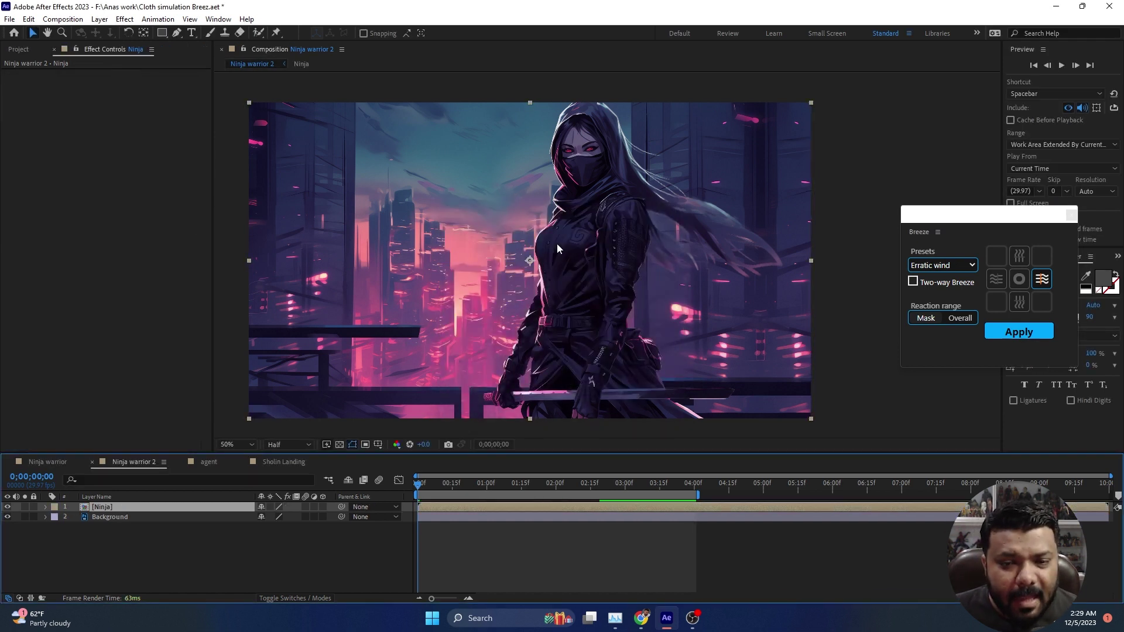
pyautogui.press('q')
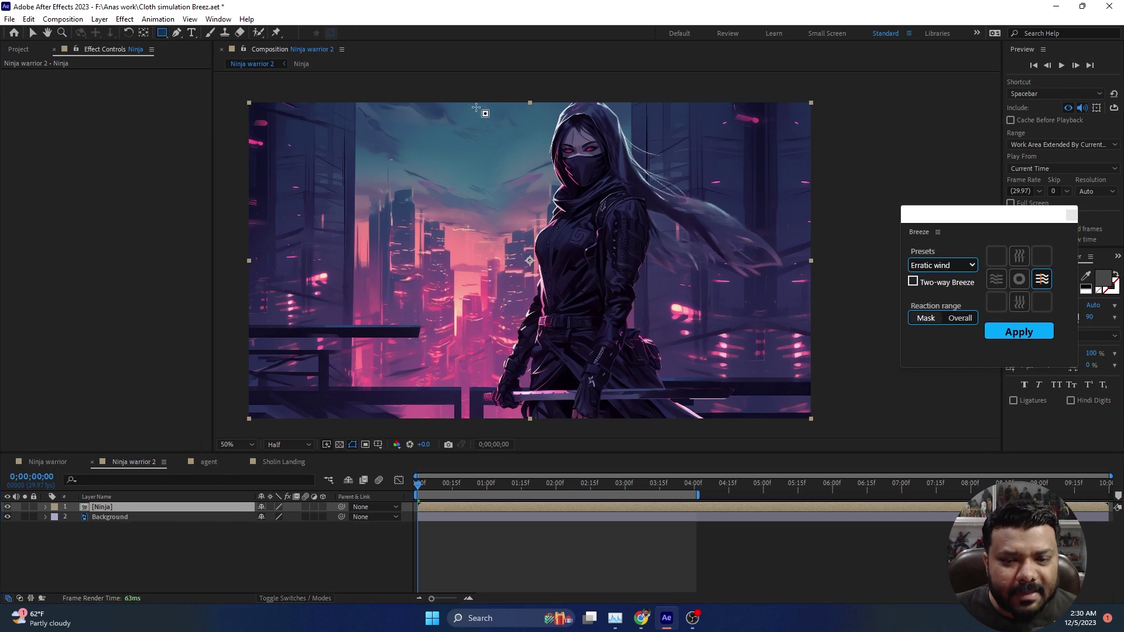
# Draw a rectangle mask over the ninja figure and fine-tune its bottom-right corner.
pyautogui.moveTo(491, 91); pyautogui.dragTo(792, 411)
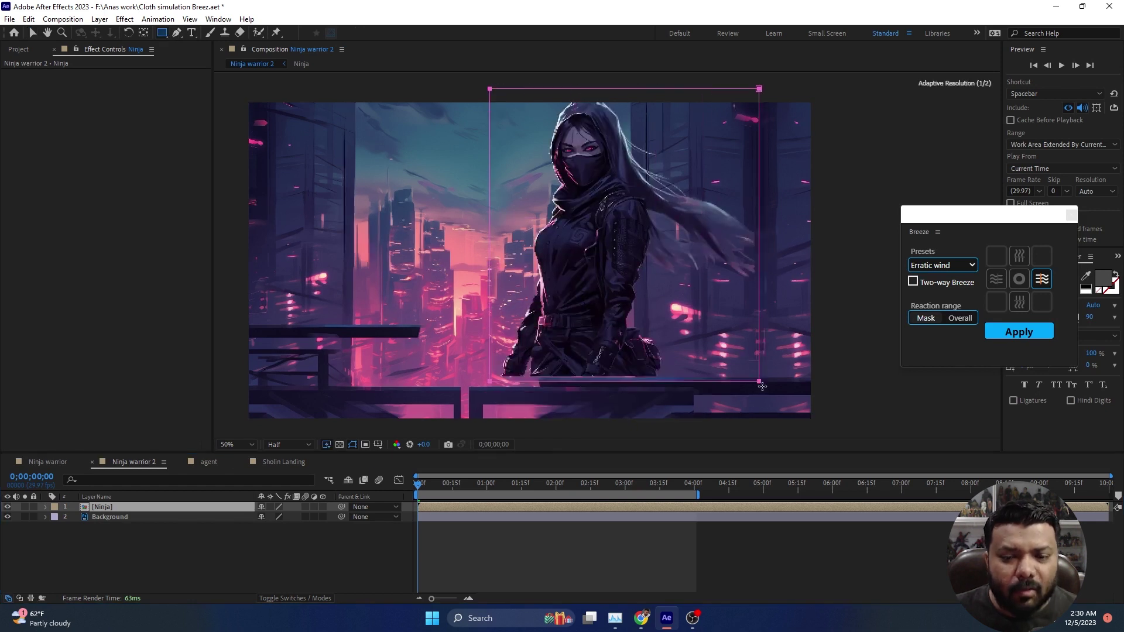
pyautogui.moveTo(792, 412); pyautogui.dragTo(794, 408)
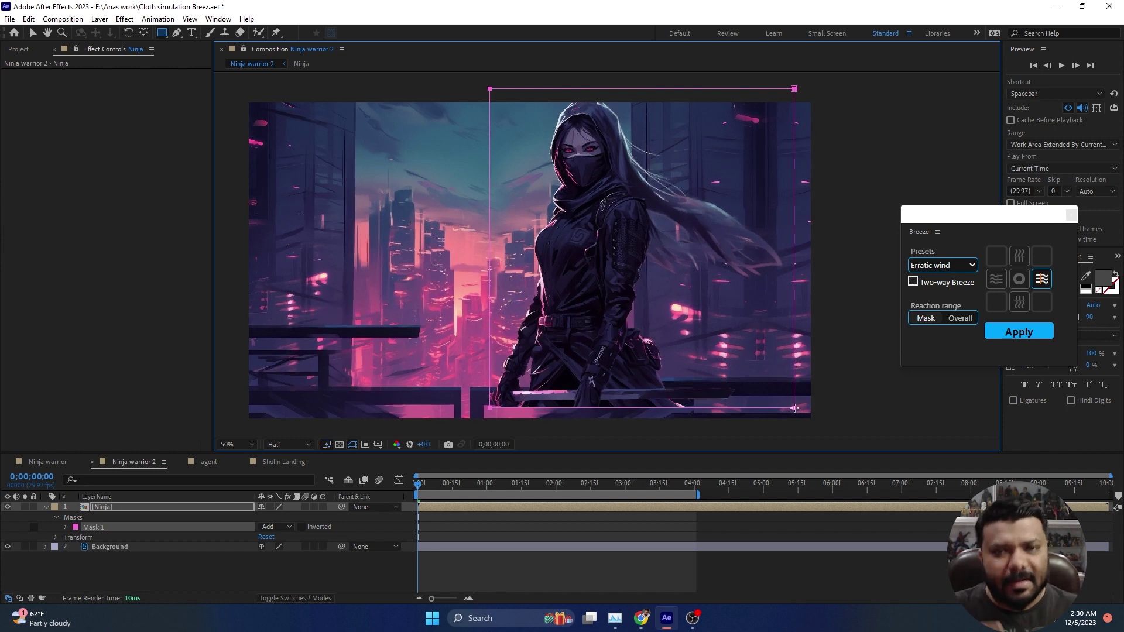
pyautogui.moveTo(795, 408); pyautogui.dragTo(794, 406)
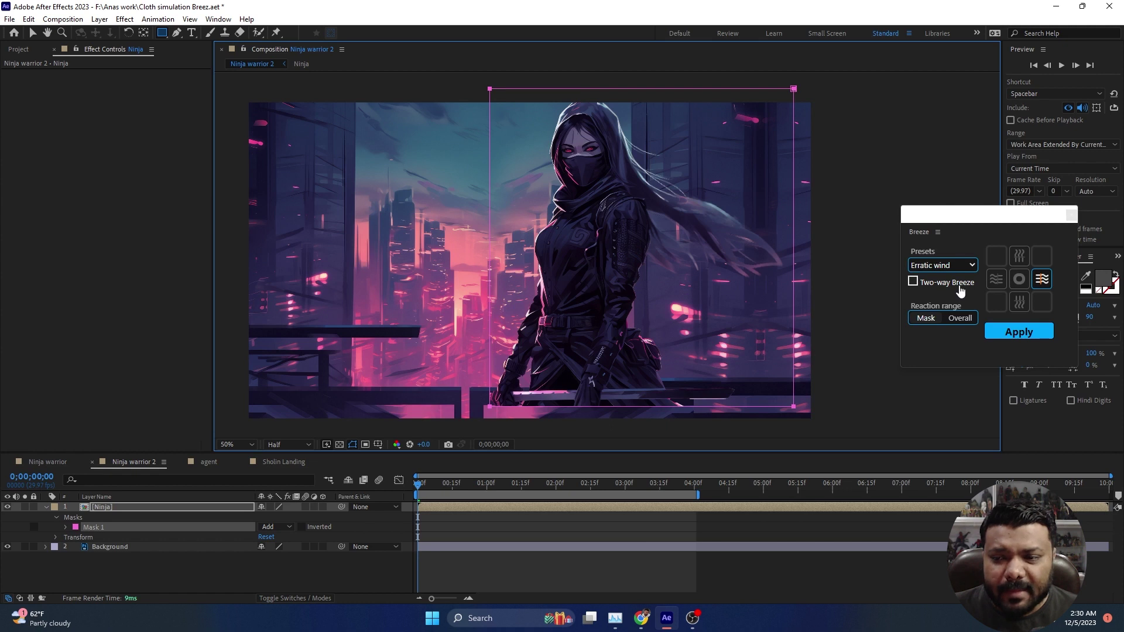
# Apply the Slow motion Breeze preset with vertical direction to the masked ninja and preview it.
pyautogui.click(947, 269)
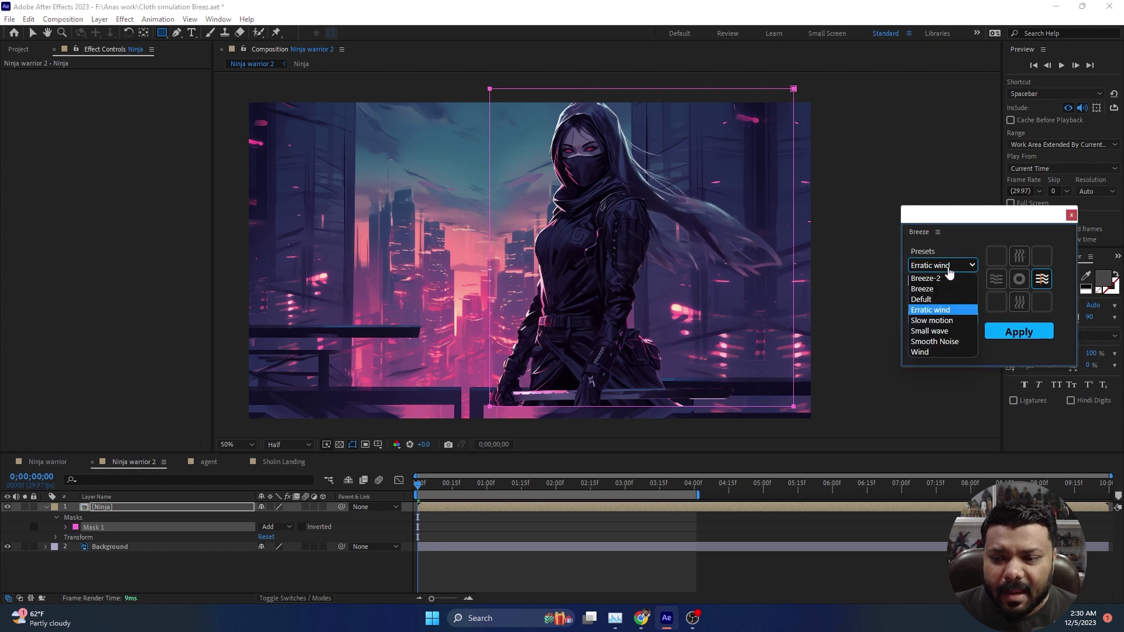
pyautogui.click(953, 328)
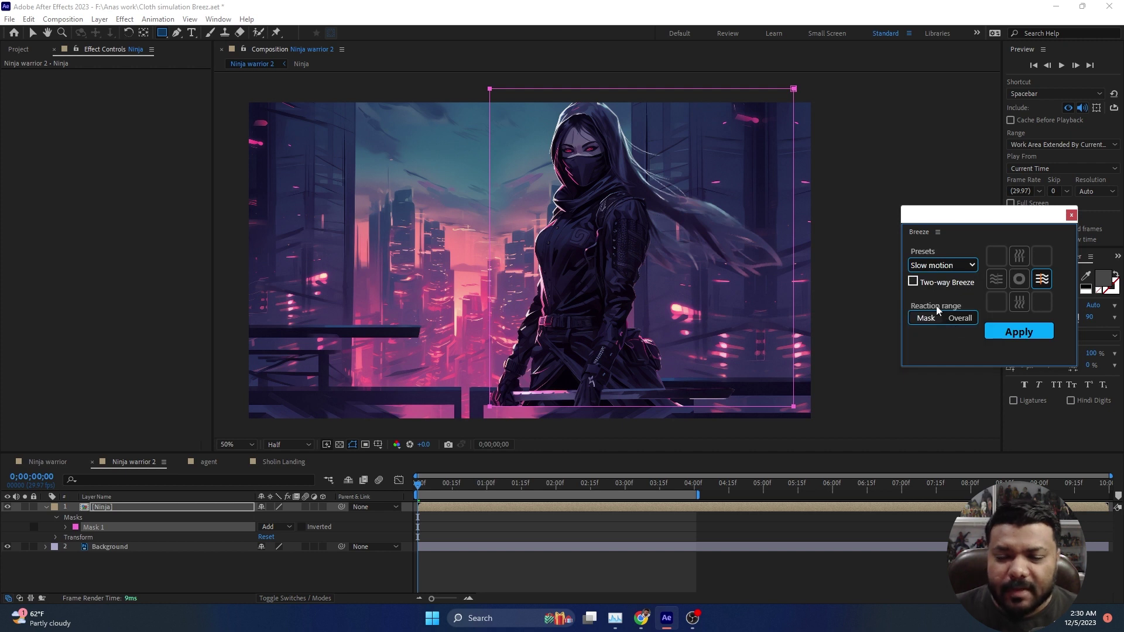
pyautogui.click(1022, 261)
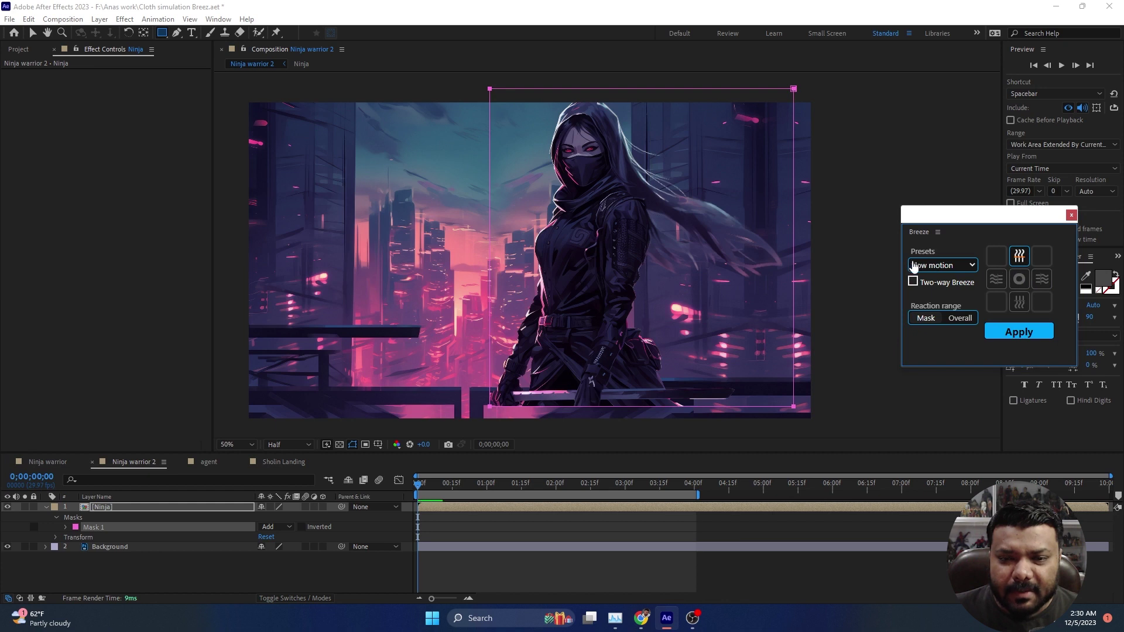
pyautogui.click(1031, 338)
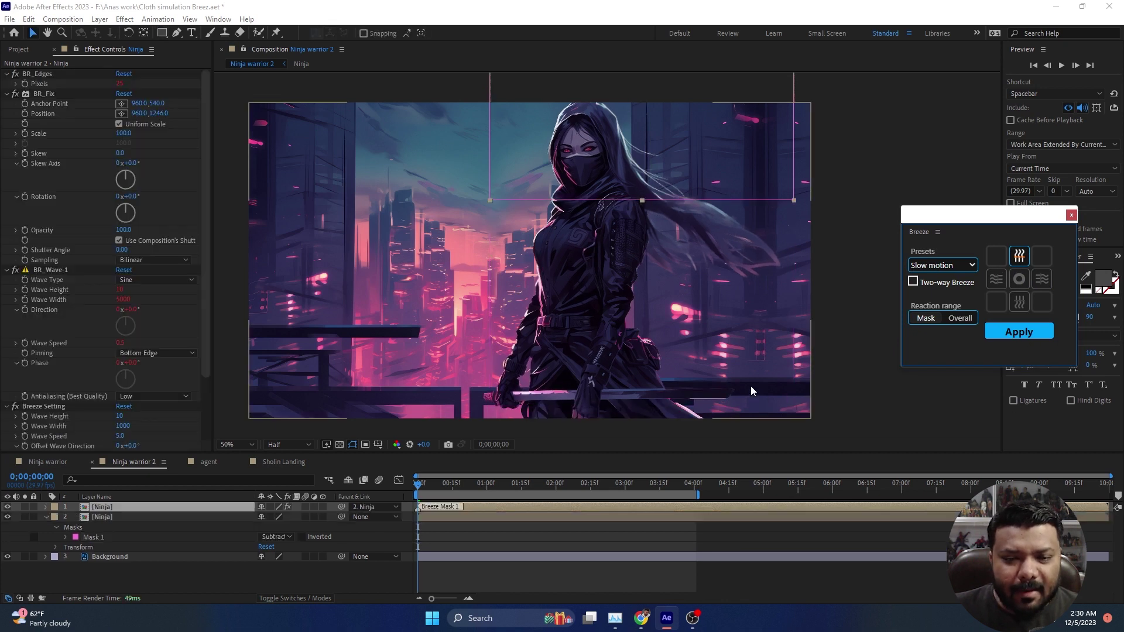
pyautogui.press('space')
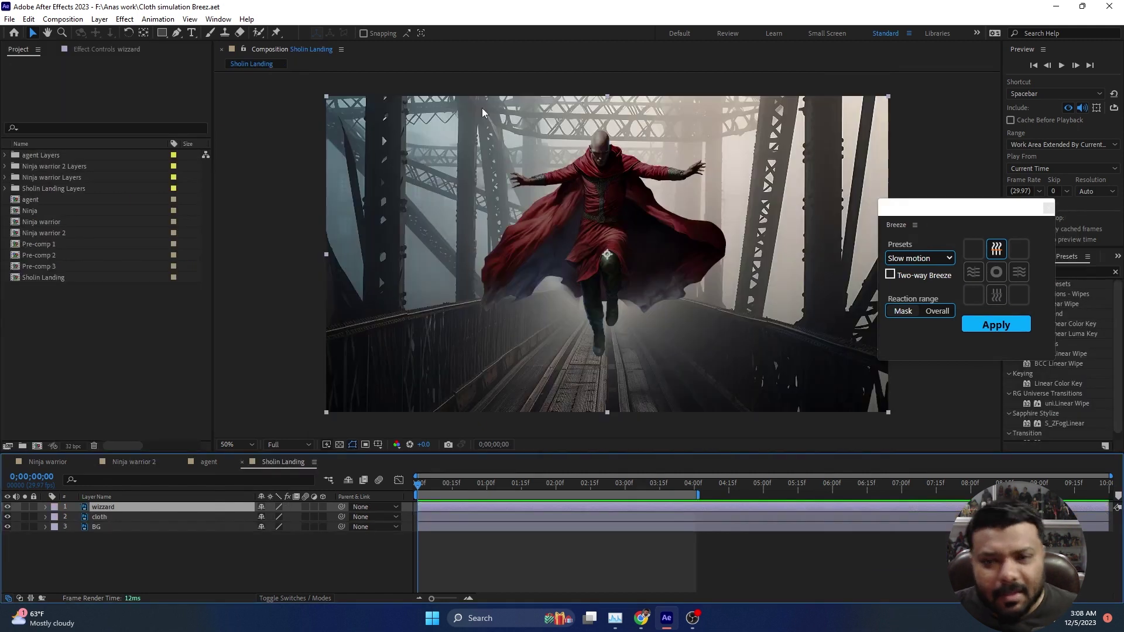
# Compare the wizzard and cloth layers' visibility, then hide wizzard so only the red cloth shows.
pyautogui.click(7, 507)
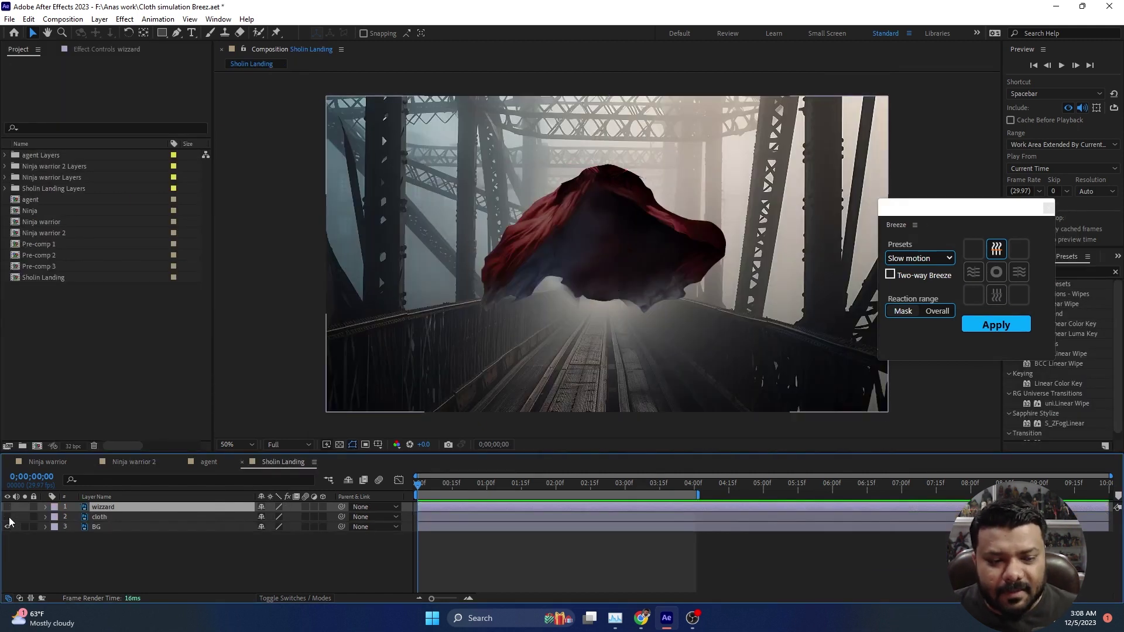
pyautogui.click(7, 517)
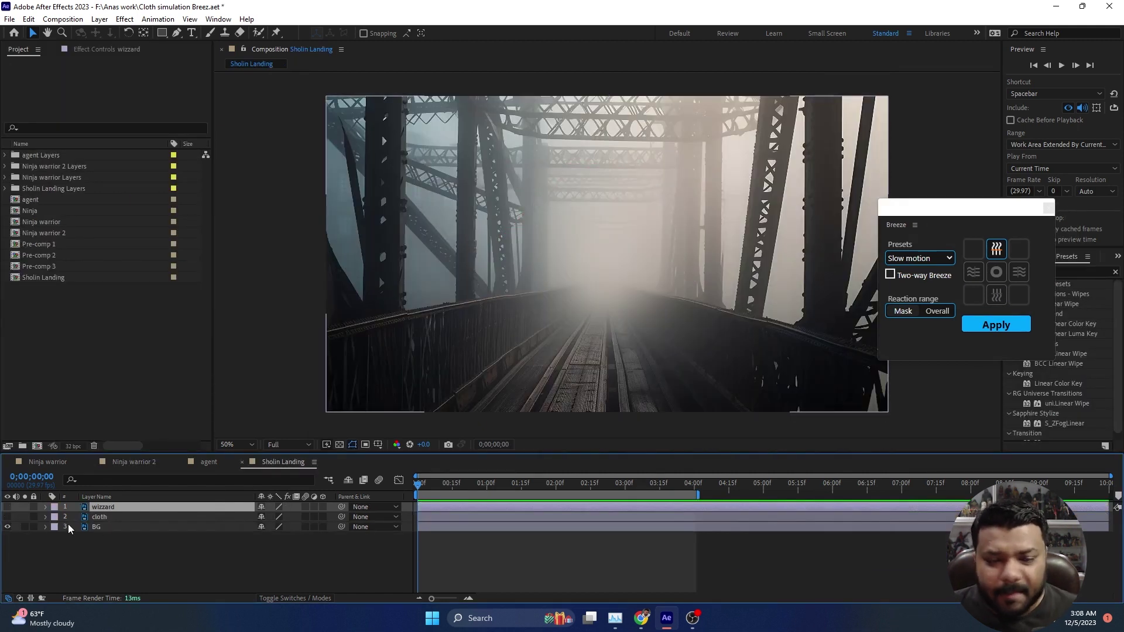
pyautogui.click(7, 517)
pyautogui.click(7, 507)
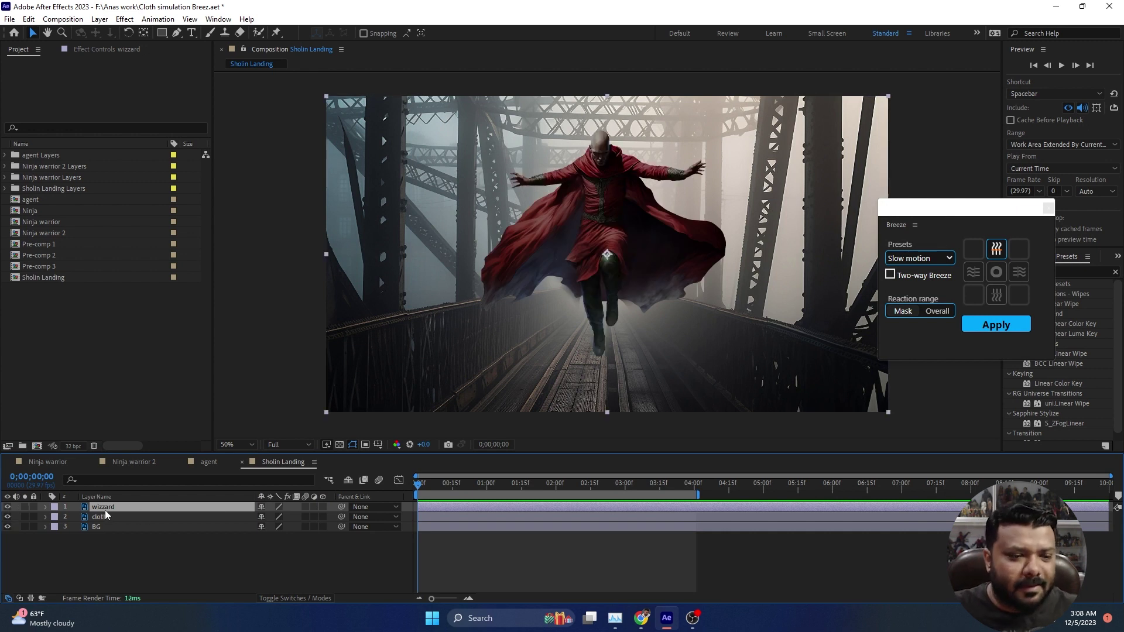
pyautogui.click(7, 507)
pyautogui.click(109, 517)
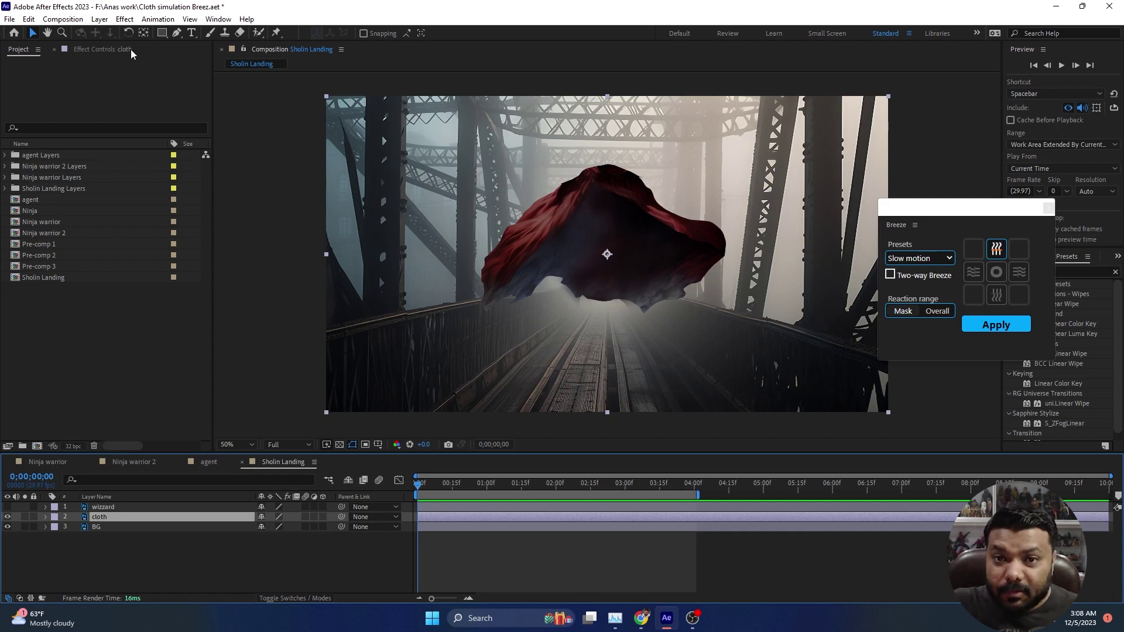
pyautogui.click(162, 34)
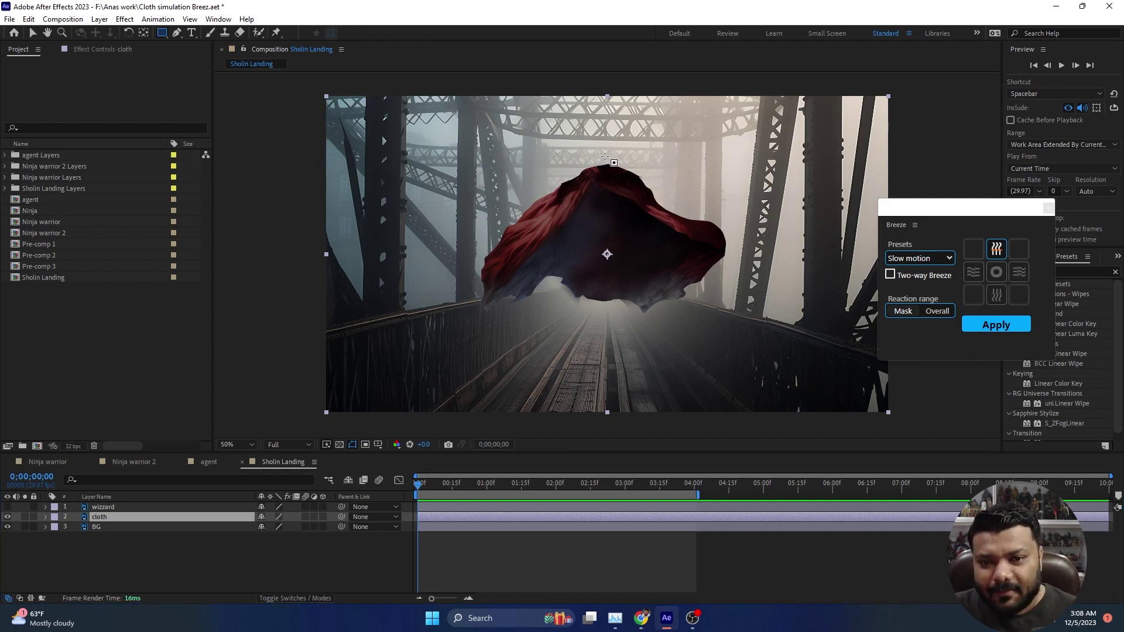
# Mask the cloth's right half, apply the Erratic wind Breeze preset, and preview the billowing.
pyautogui.moveTo(605, 156); pyautogui.dragTo(760, 340)
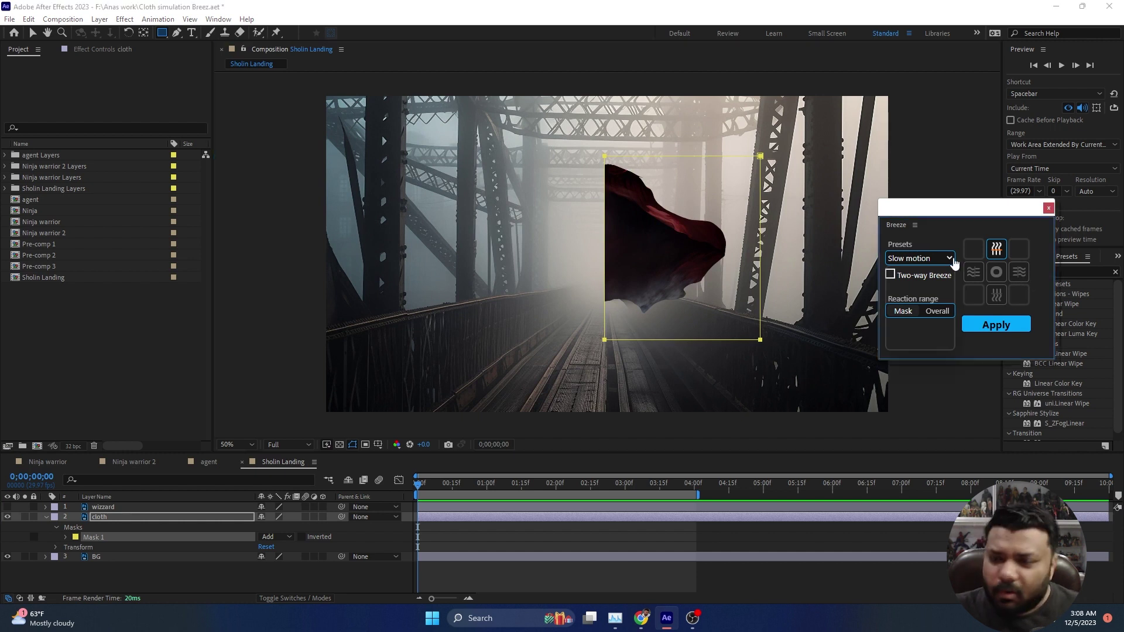
pyautogui.click(931, 258)
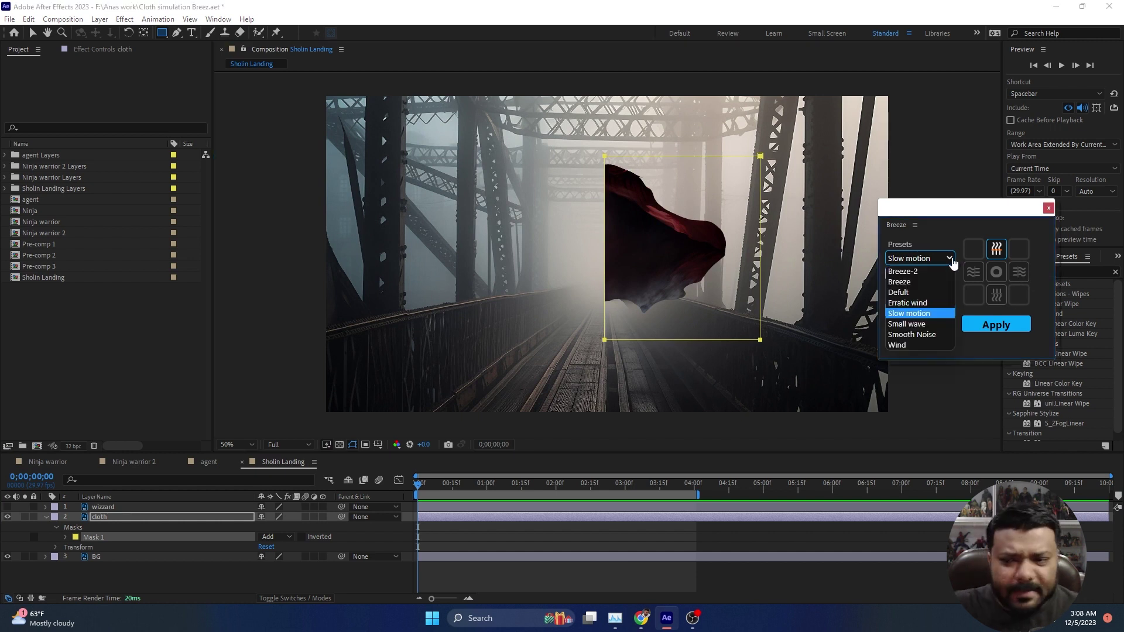
pyautogui.click(935, 304)
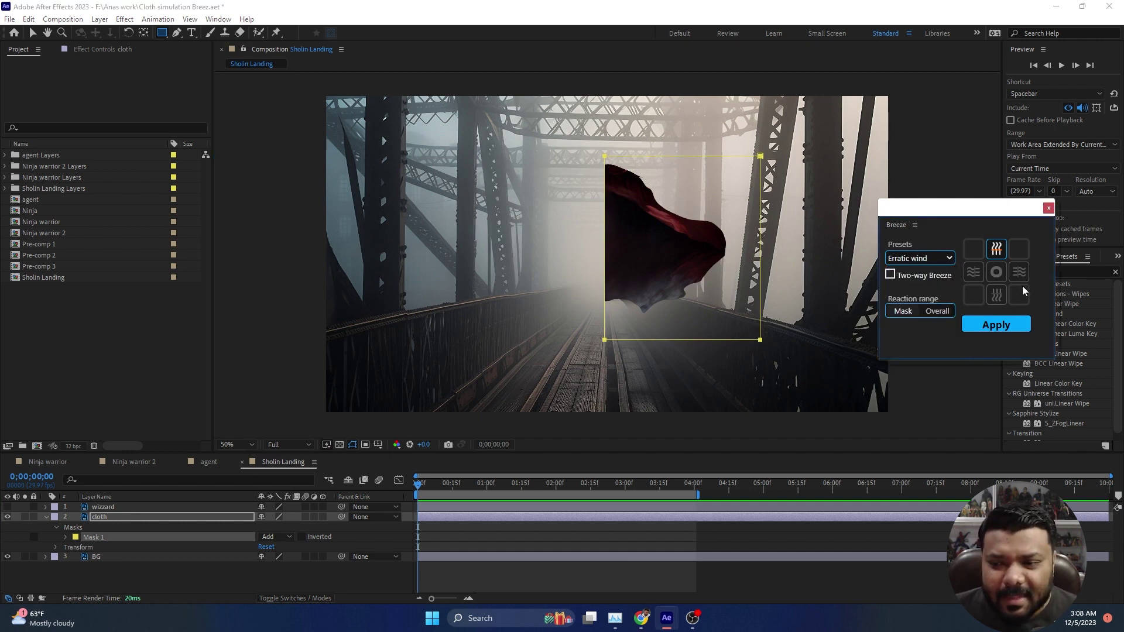
pyautogui.click(1019, 324)
pyautogui.click(433, 494)
pyautogui.press('space')
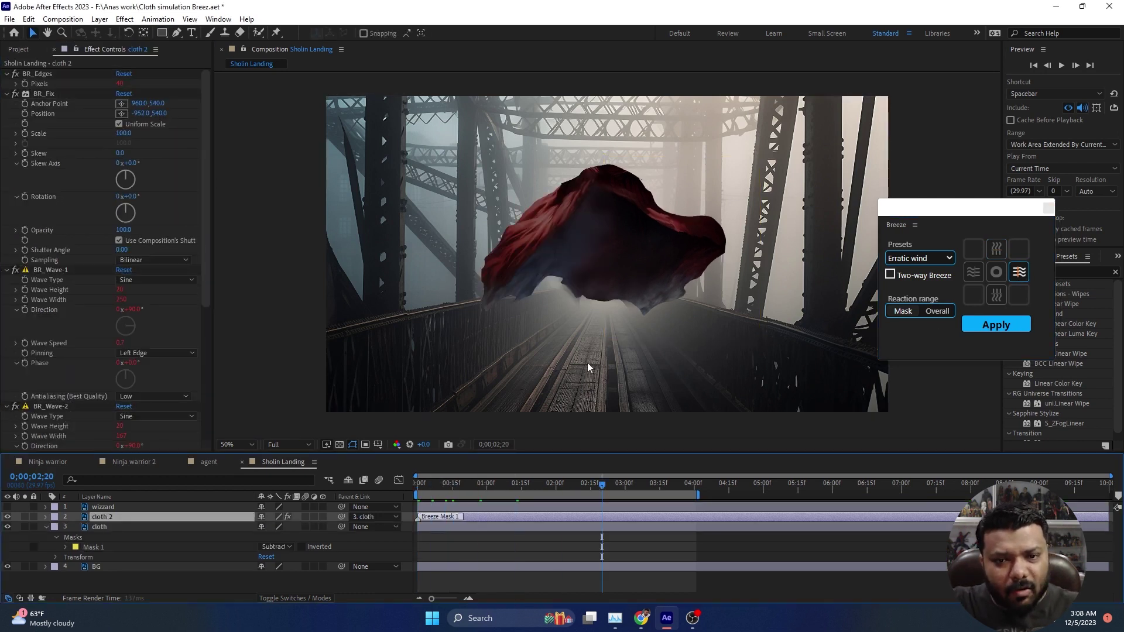
# Replace the cloth mask with one over the left half and apply Breeze to it.
pyautogui.click(99, 527)
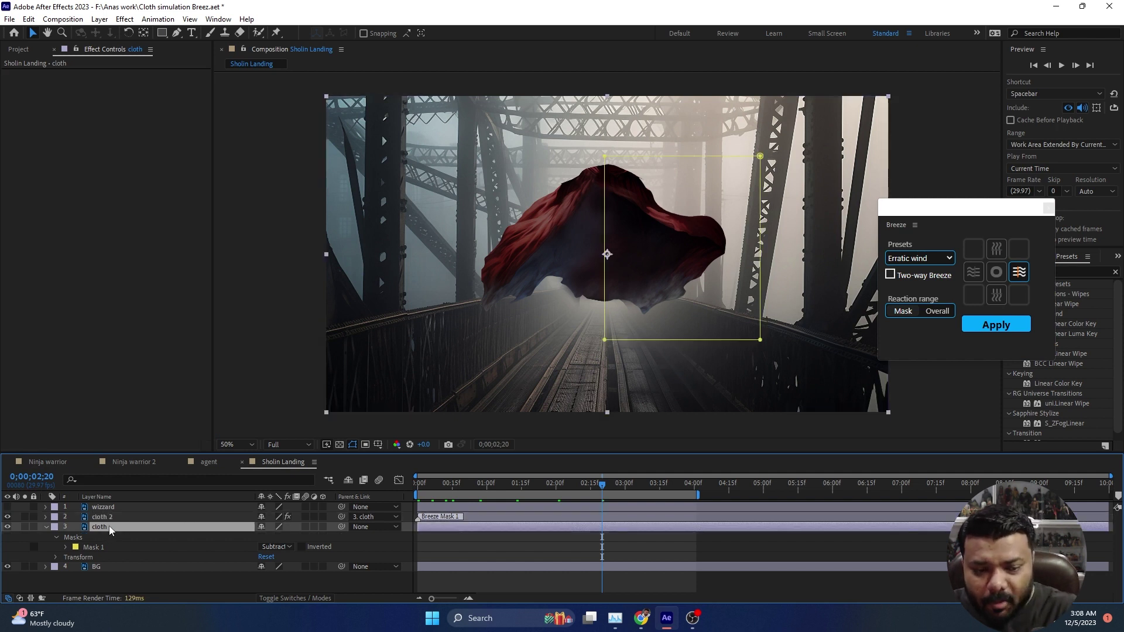
pyautogui.click(96, 547)
pyautogui.press('Delete')
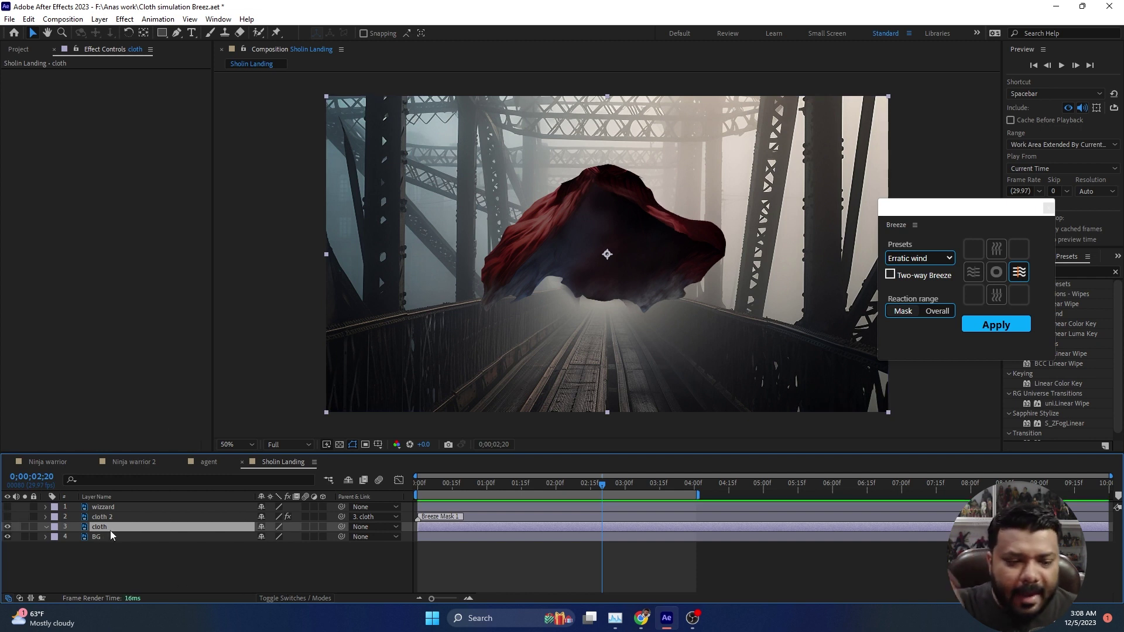
pyautogui.click(162, 32)
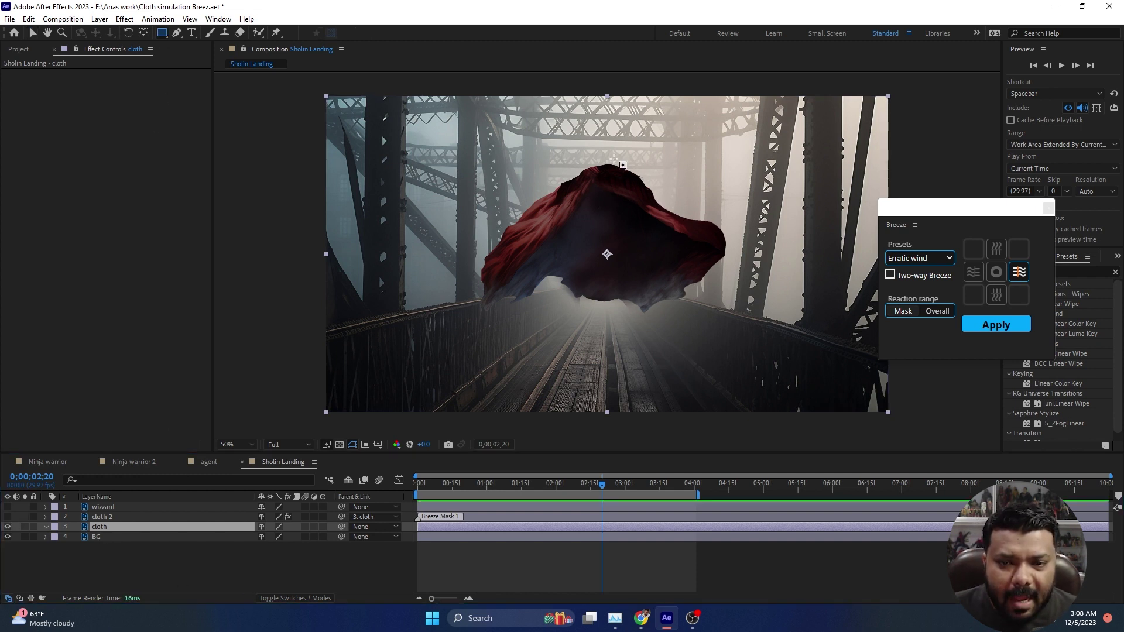
pyautogui.moveTo(604, 157); pyautogui.dragTo(449, 350)
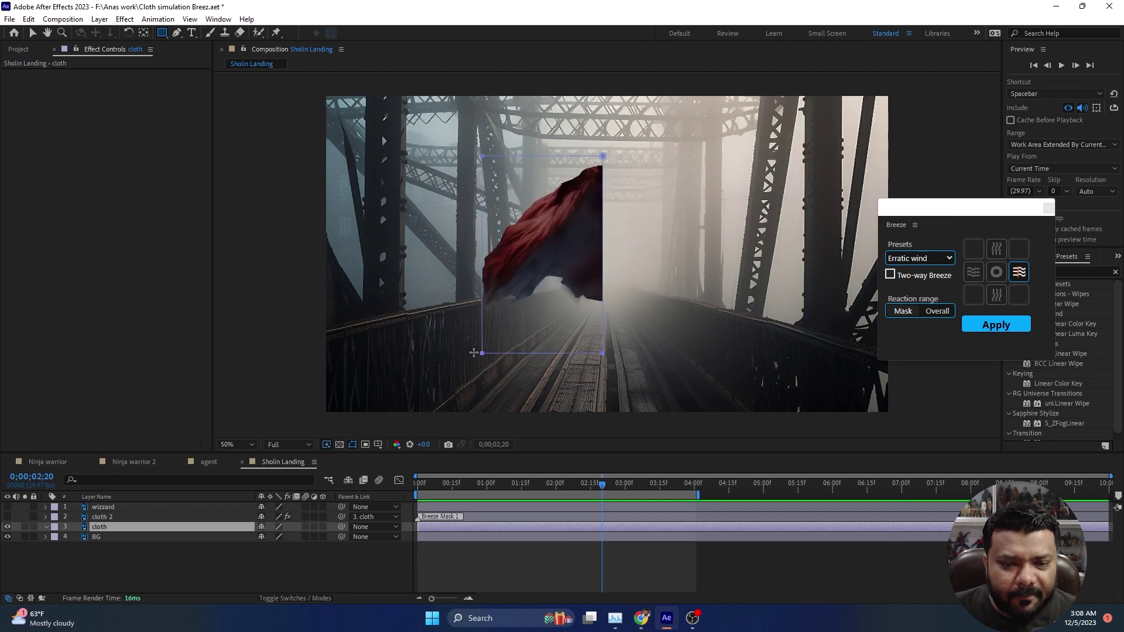
pyautogui.click(33, 34)
pyautogui.click(974, 280)
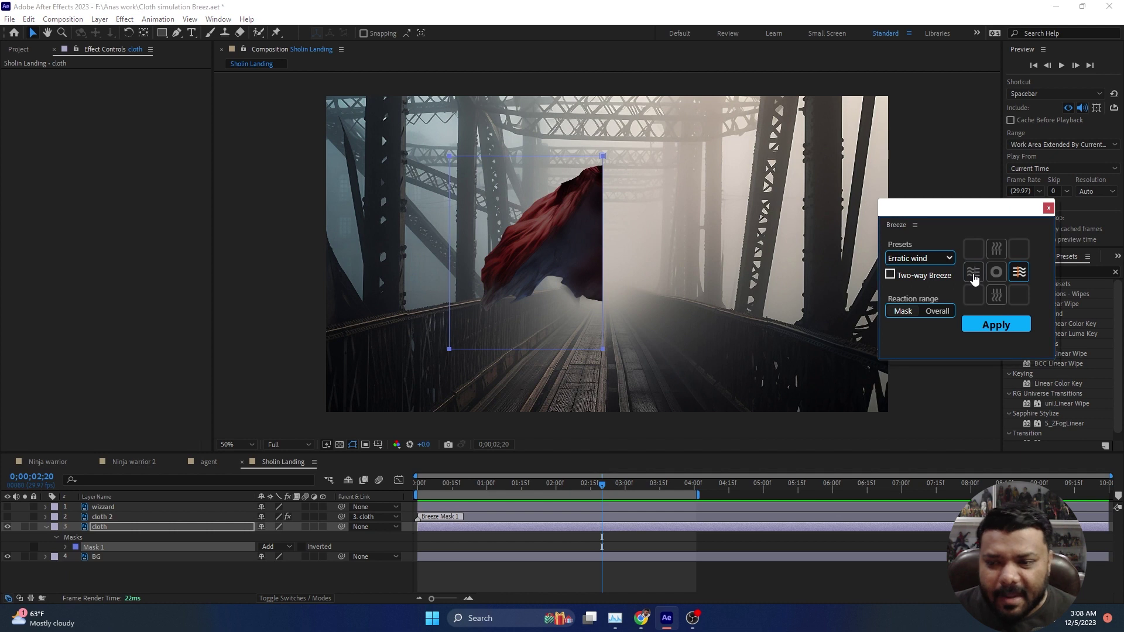
pyautogui.click(994, 326)
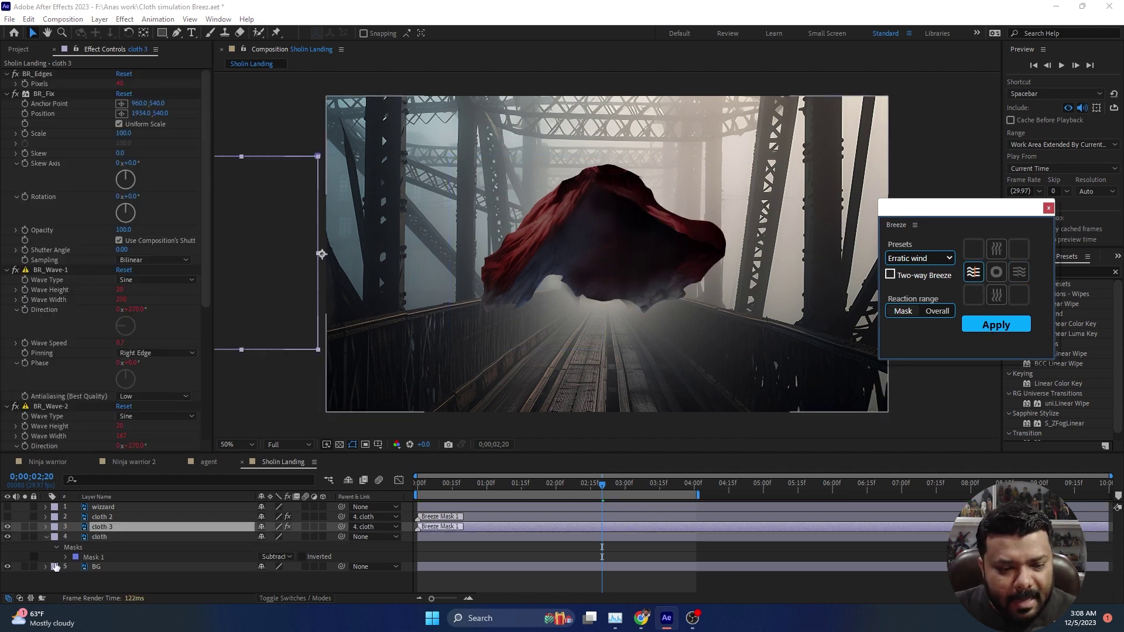
# Delete the original unmasked cloth layer and scrub through the cloth animation.
pyautogui.click(113, 539)
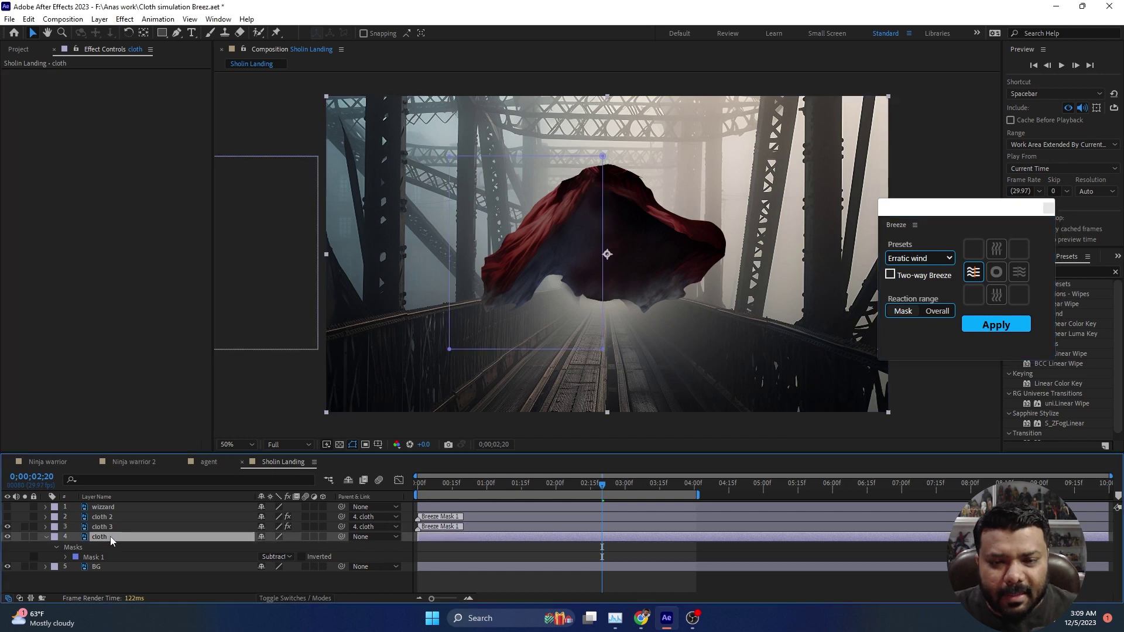
pyautogui.press('Delete')
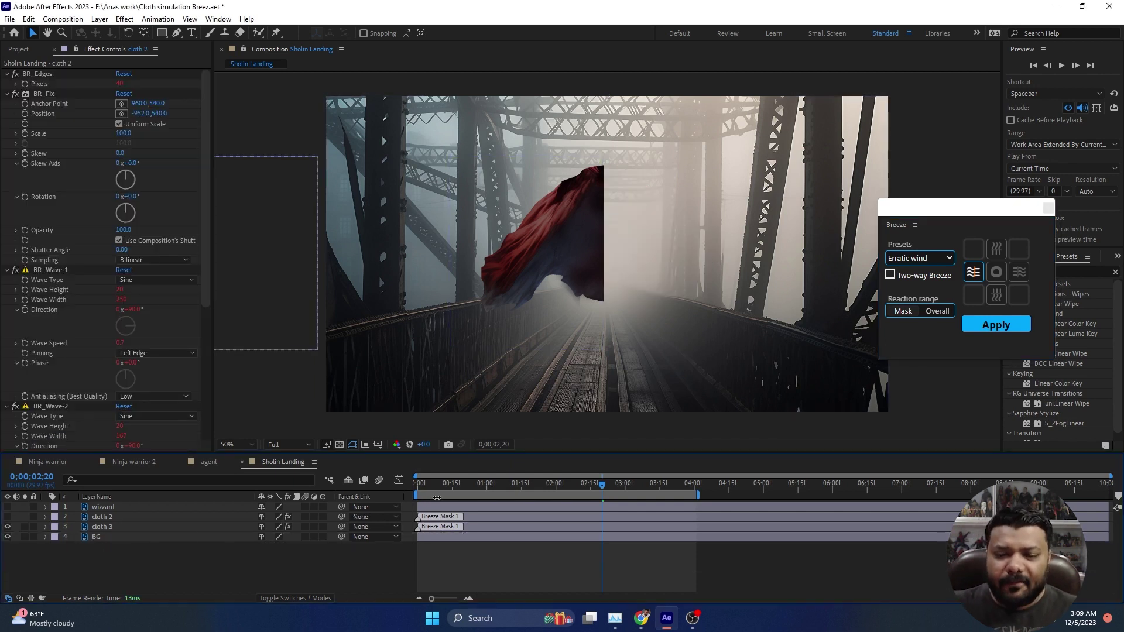
pyautogui.moveTo(452, 489); pyautogui.dragTo(462, 496)
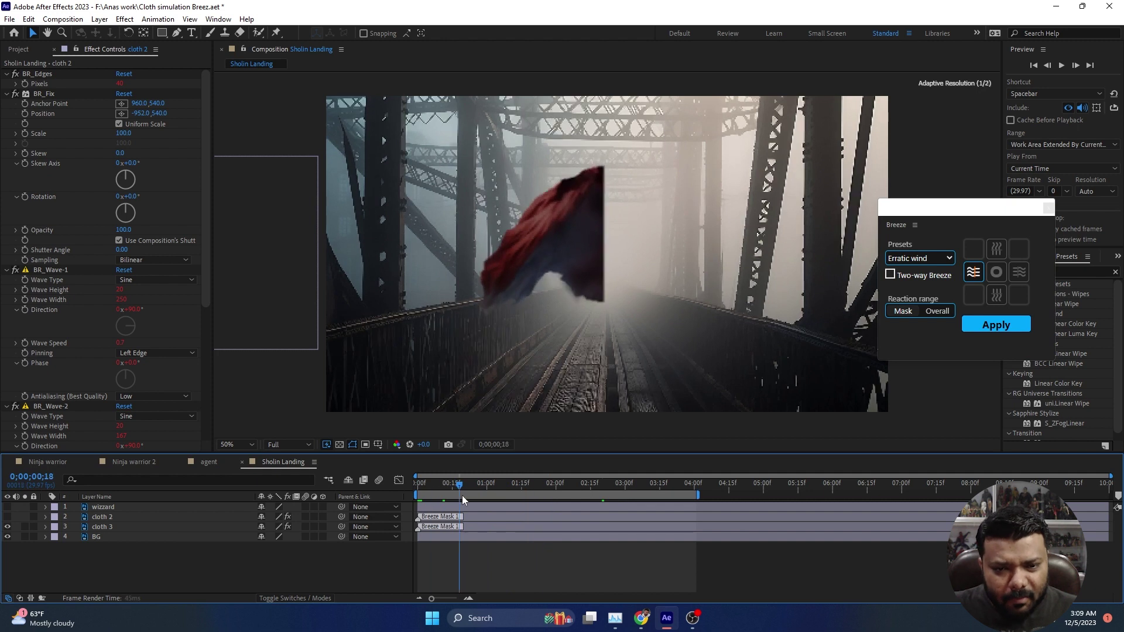
pyautogui.click(146, 527)
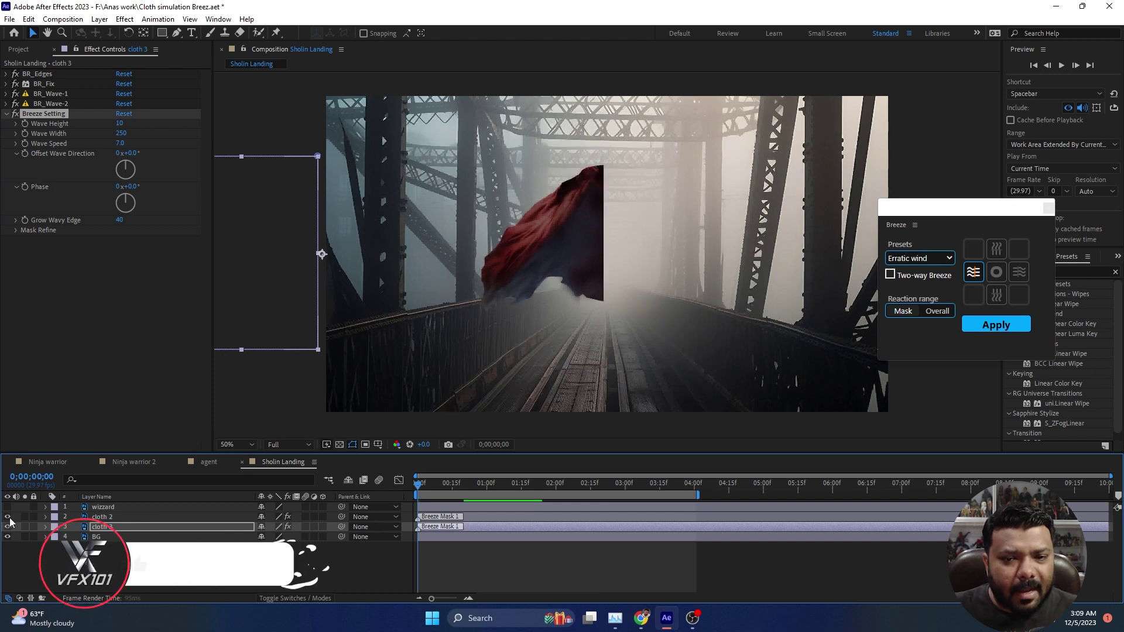
# Show cloth 2 and preview both halves, then show wizzard and select it with both cloth layers.
pyautogui.click(7, 517)
pyautogui.press('space')
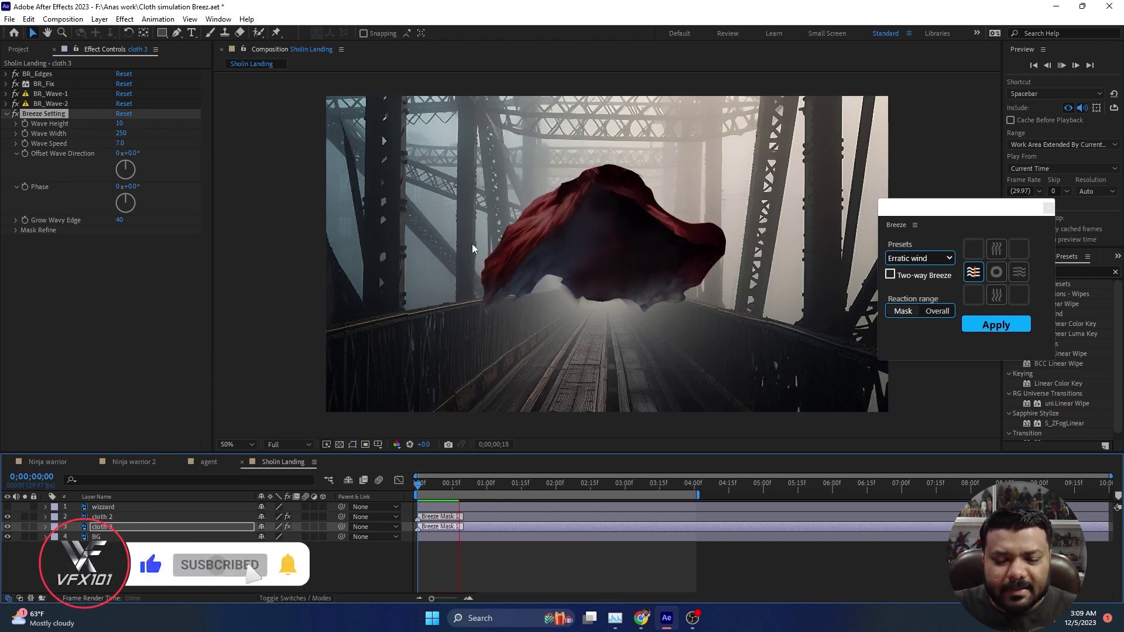
pyautogui.press('space')
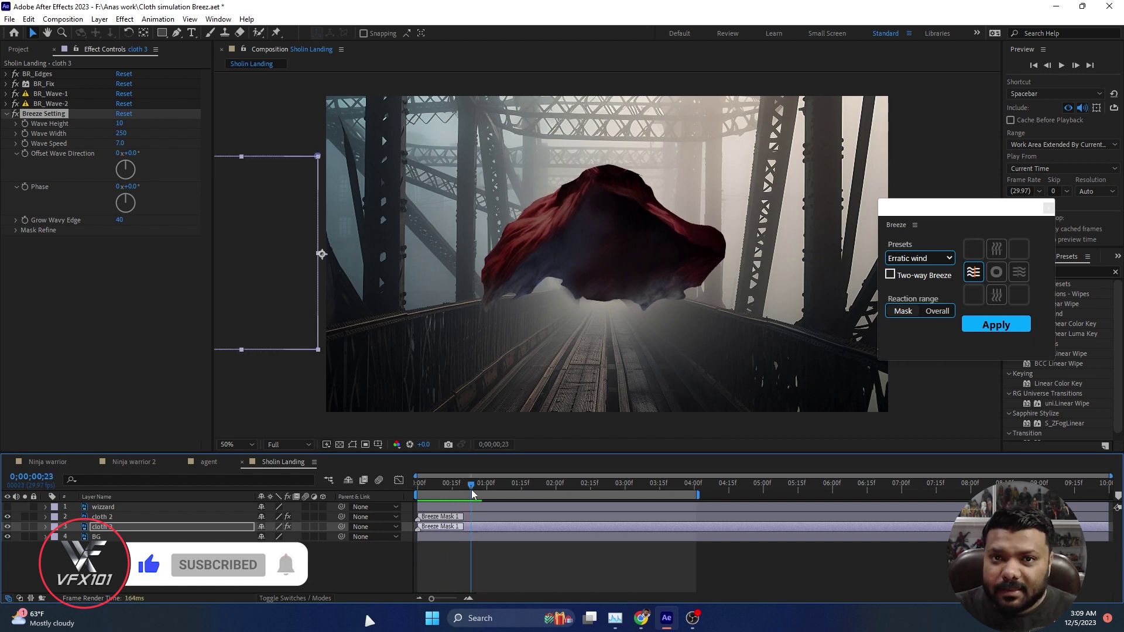
pyautogui.click(7, 507)
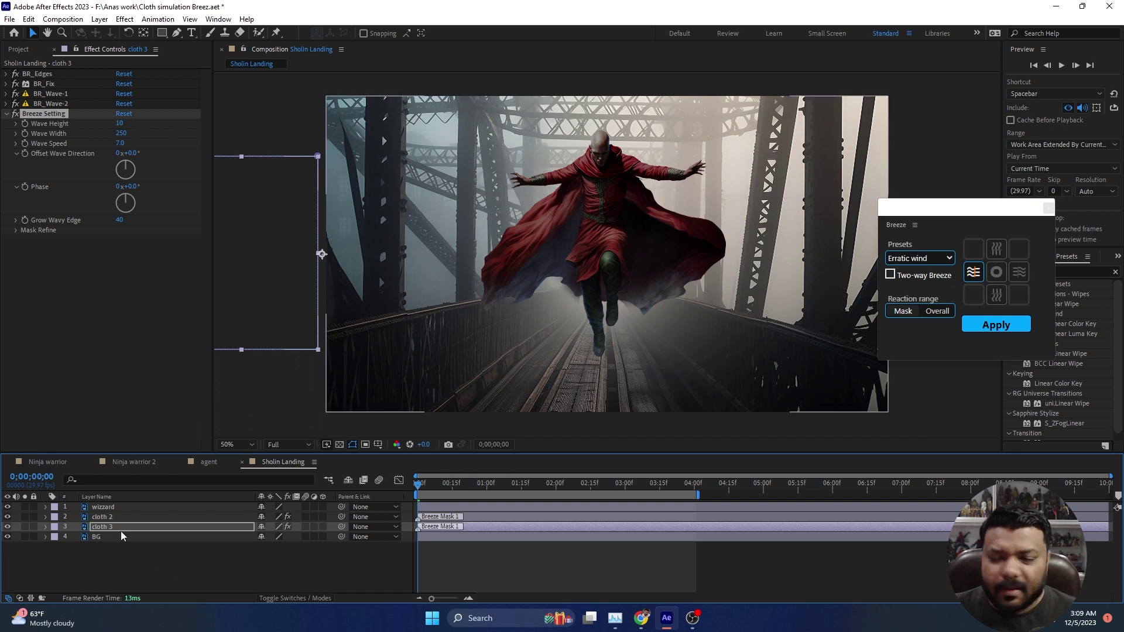
pyautogui.click(105, 507)
pyautogui.keyDown('shift'); pyautogui.click(106, 527); pyautogui.keyUp('shift')
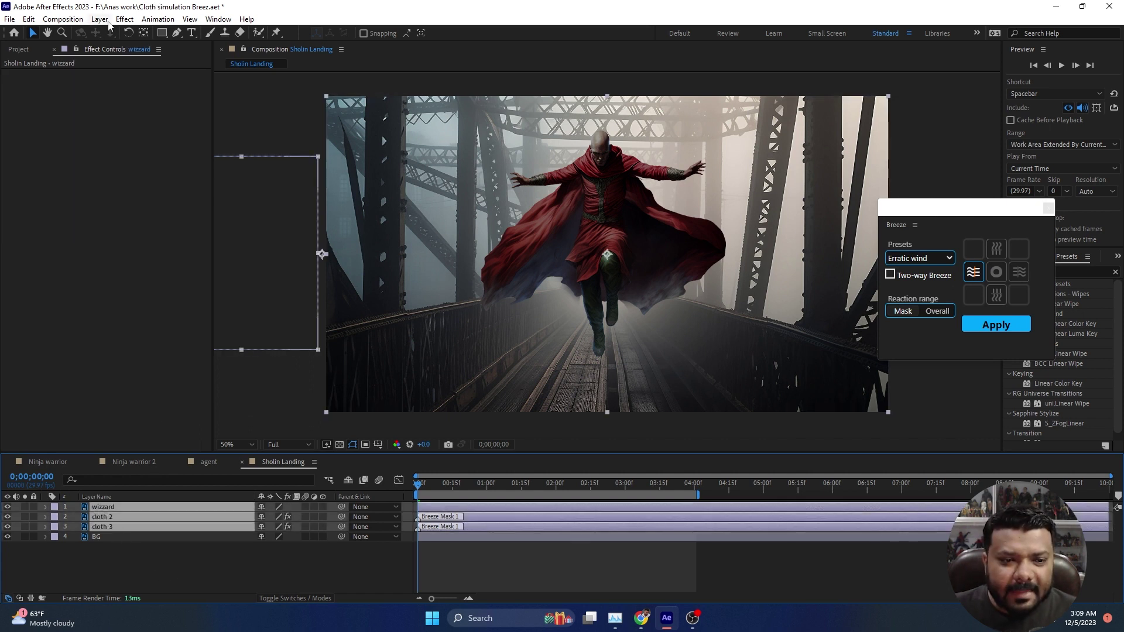
# Pre-compose the wizzard and two cloth layers into a new comp named Wizzard.
pyautogui.click(101, 19)
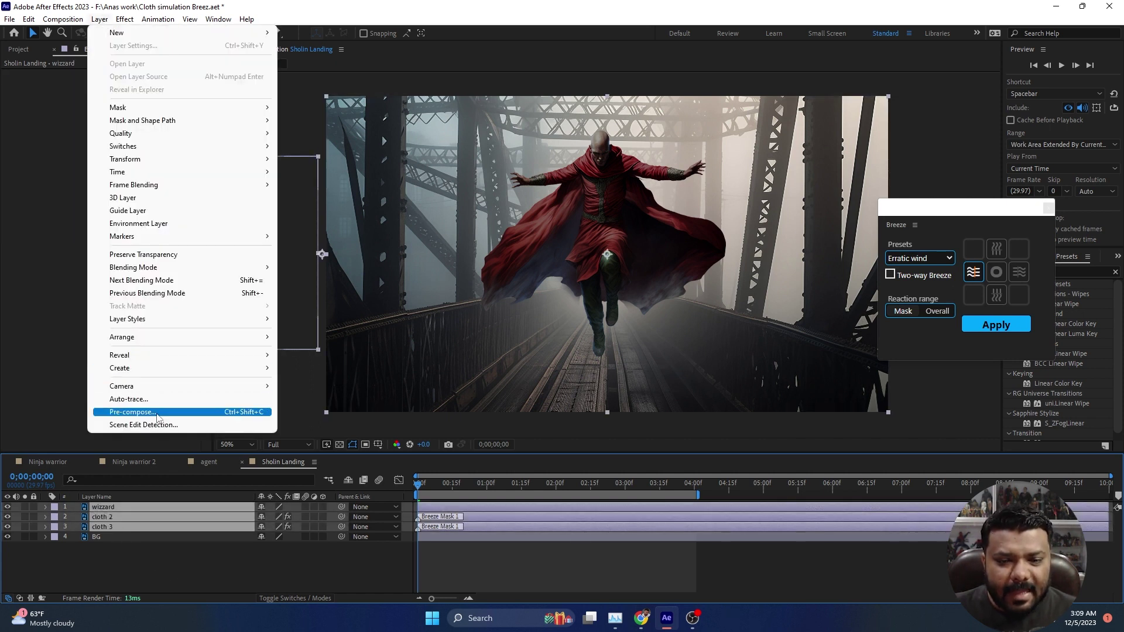
pyautogui.click(133, 412)
pyautogui.write('Wizzard')
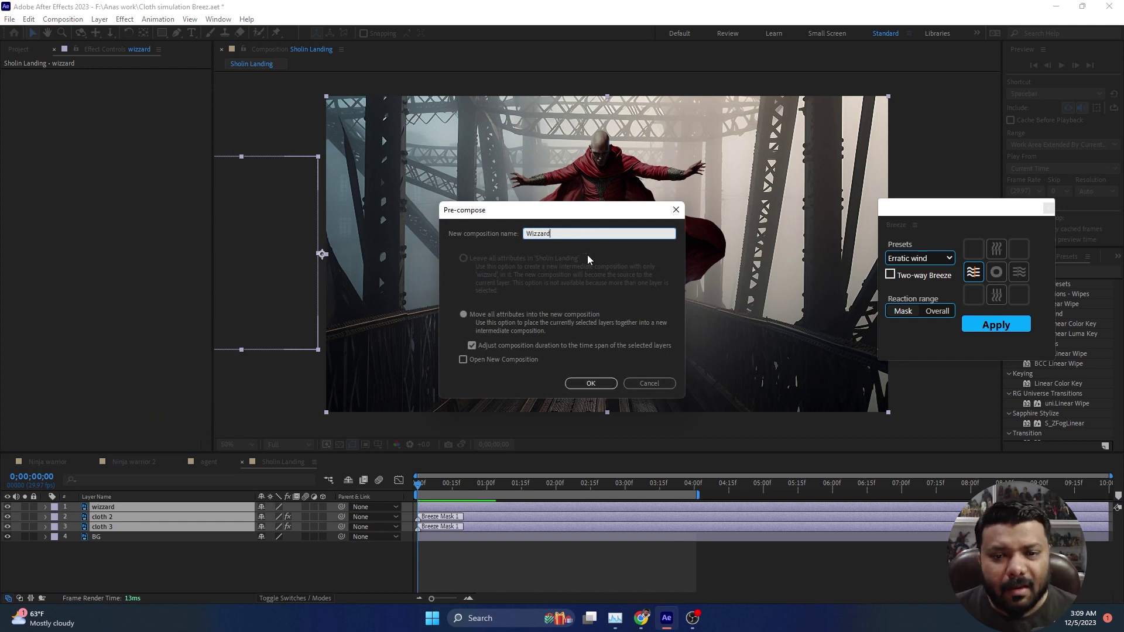
pyautogui.press('Return')
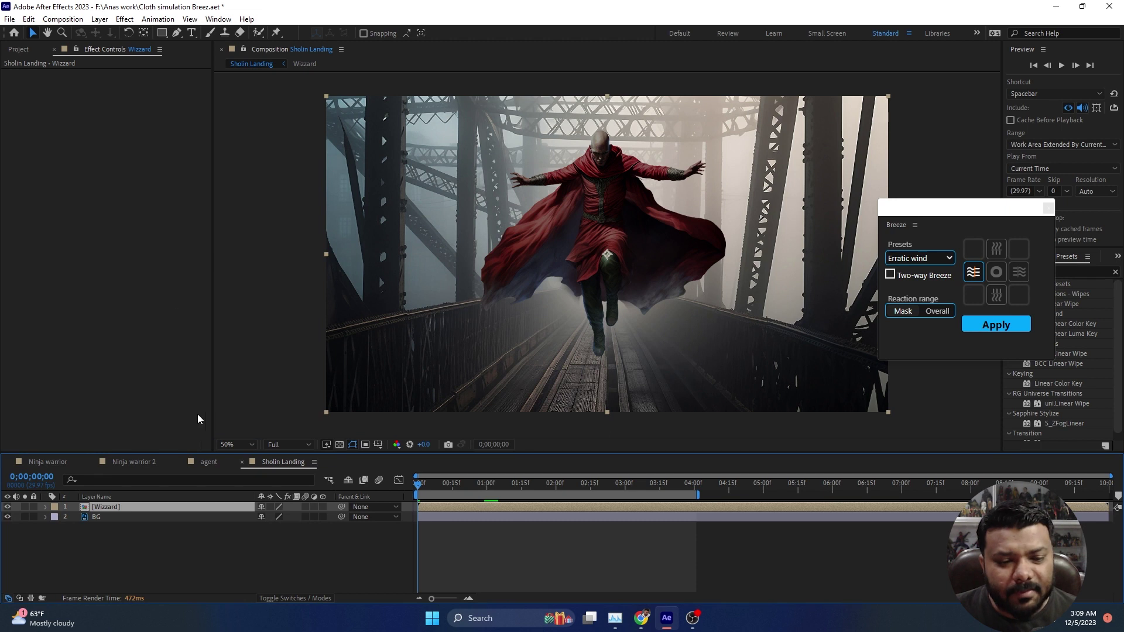
pyautogui.hotkey('alt', 'shift', 'p')
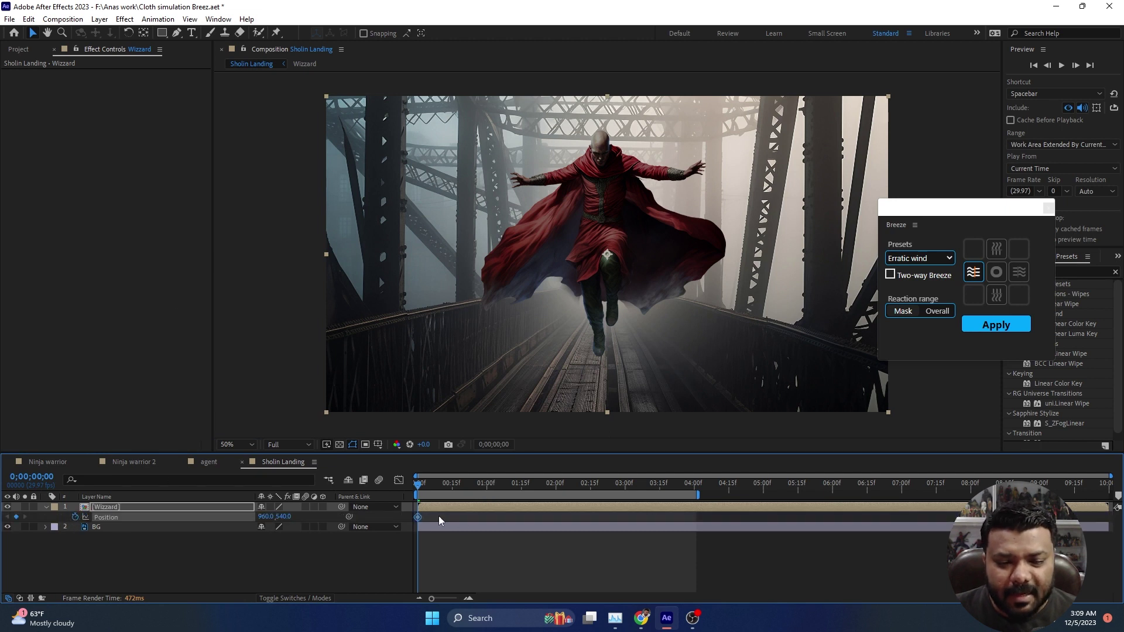
# Move the Position keyframe to 4 seconds, raise the wizard's start position at 0, and preview.
pyautogui.moveTo(687, 530); pyautogui.dragTo(691, 526)
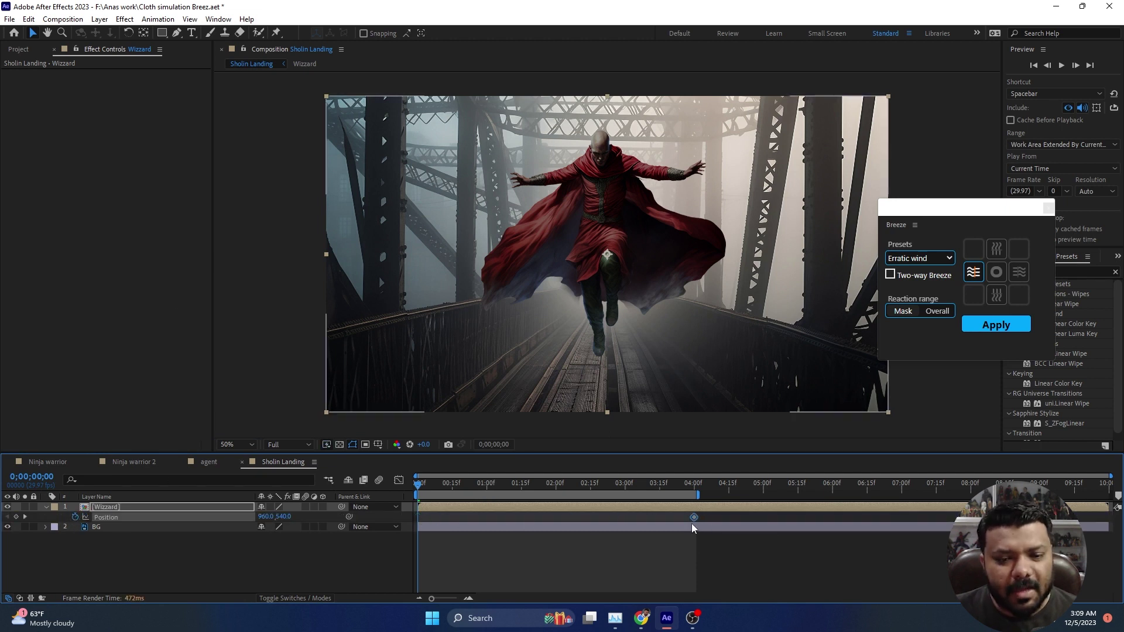
pyautogui.hotkey('shift', 'Up')
pyautogui.hotkey('shift', 'Up')
pyautogui.hotkey('shift', 'Up')
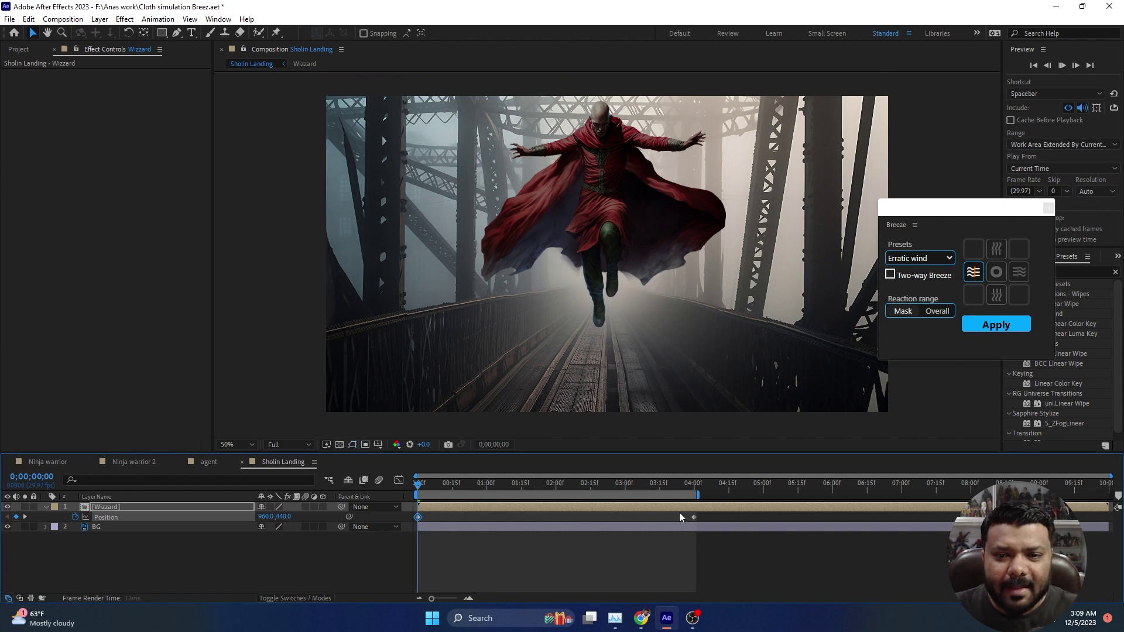
pyautogui.press('space')
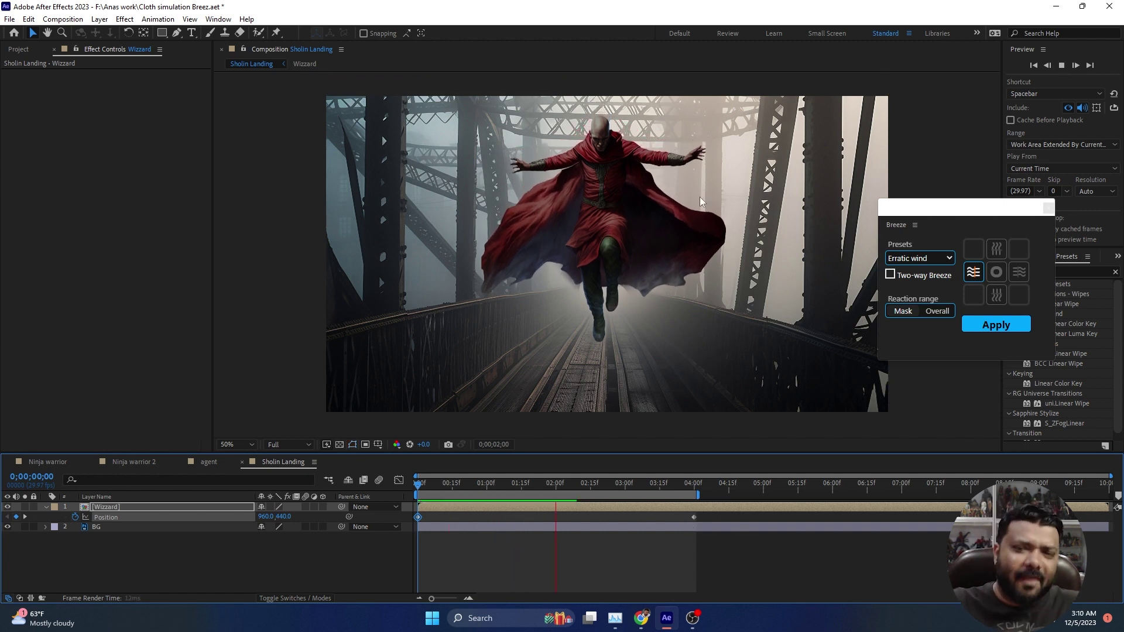